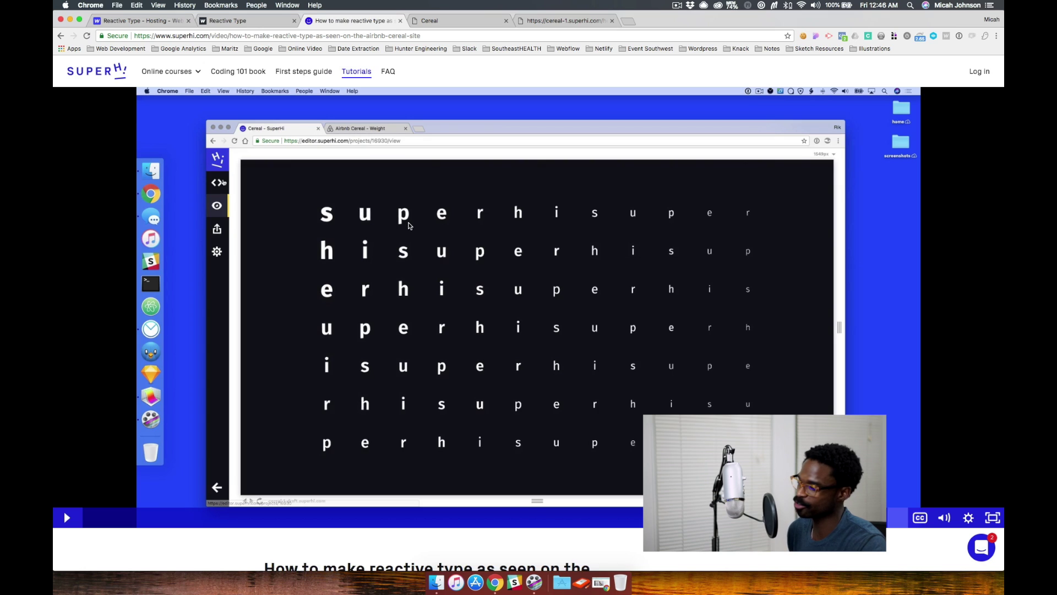
# - Scroll the SuperHi lesson and view the live Cereal reactive type demo
pyautogui.scroll(-3, 408, 224)
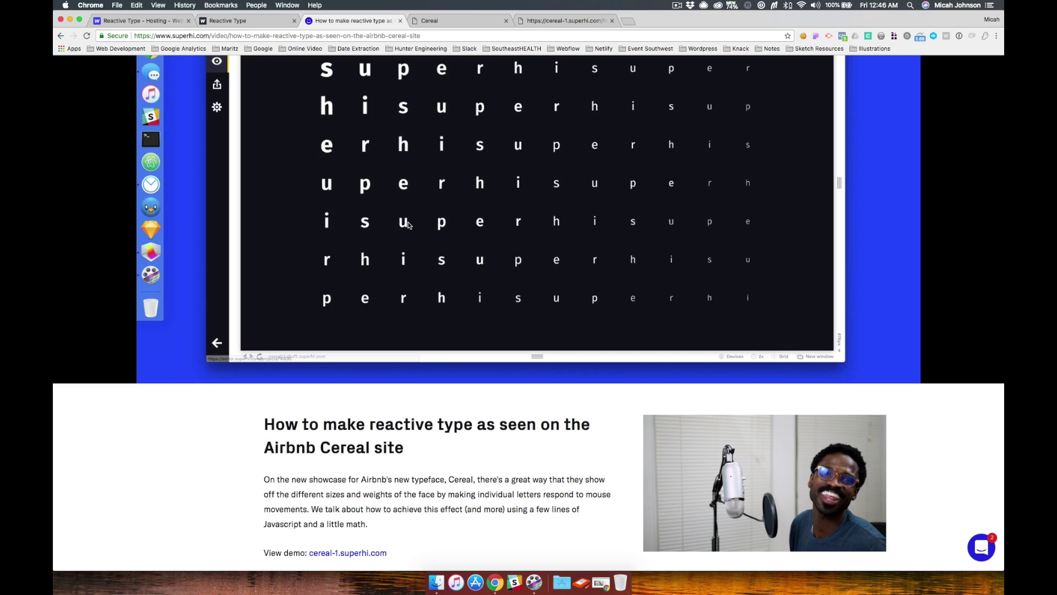
pyautogui.click(457, 21)
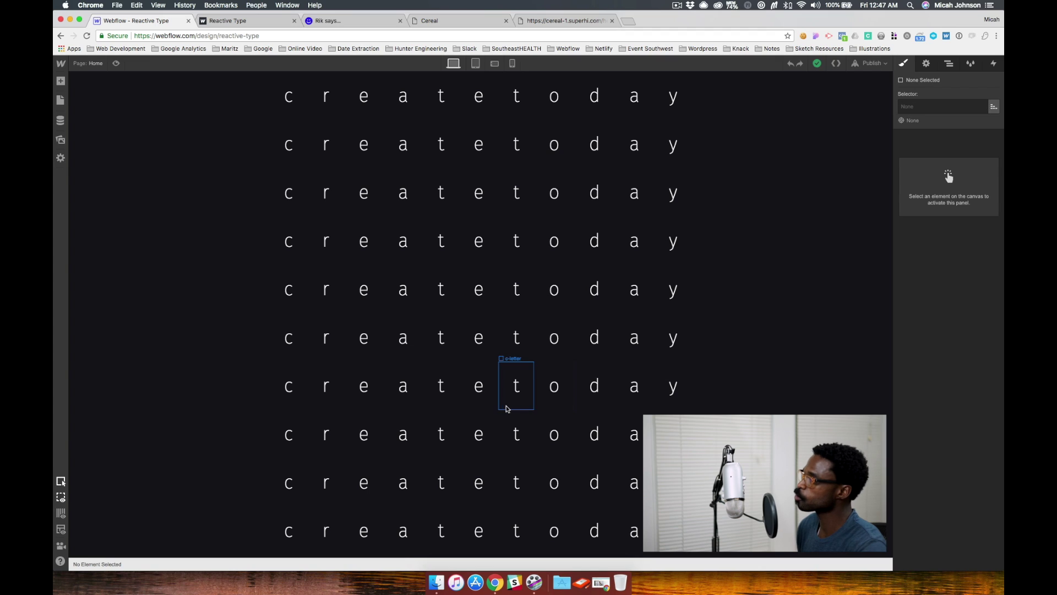
# - Select the page Body in the Navigator and show its style settings
pyautogui.click(949, 64)
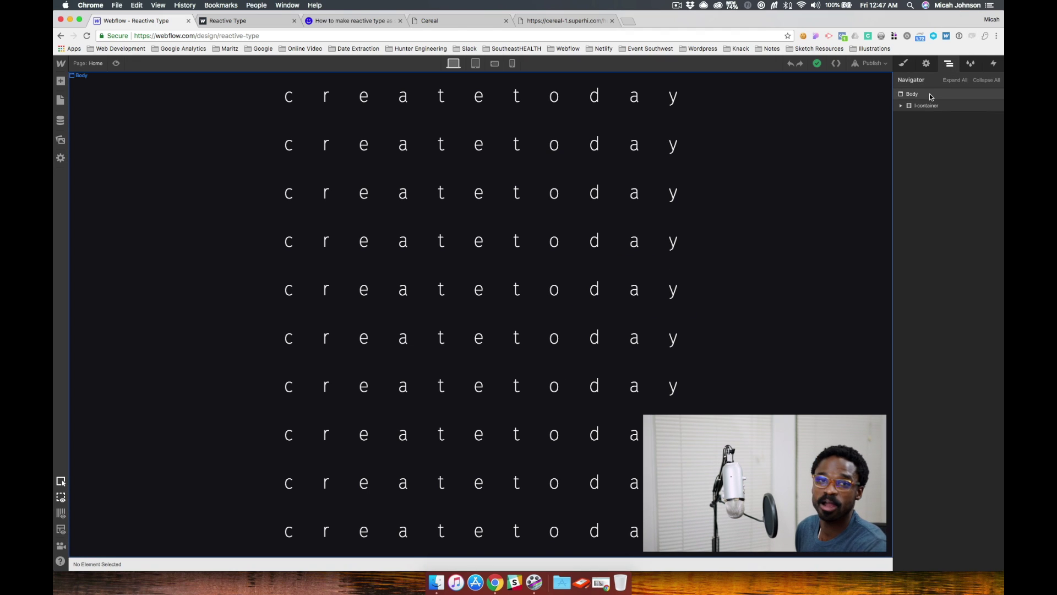
pyautogui.click(939, 96)
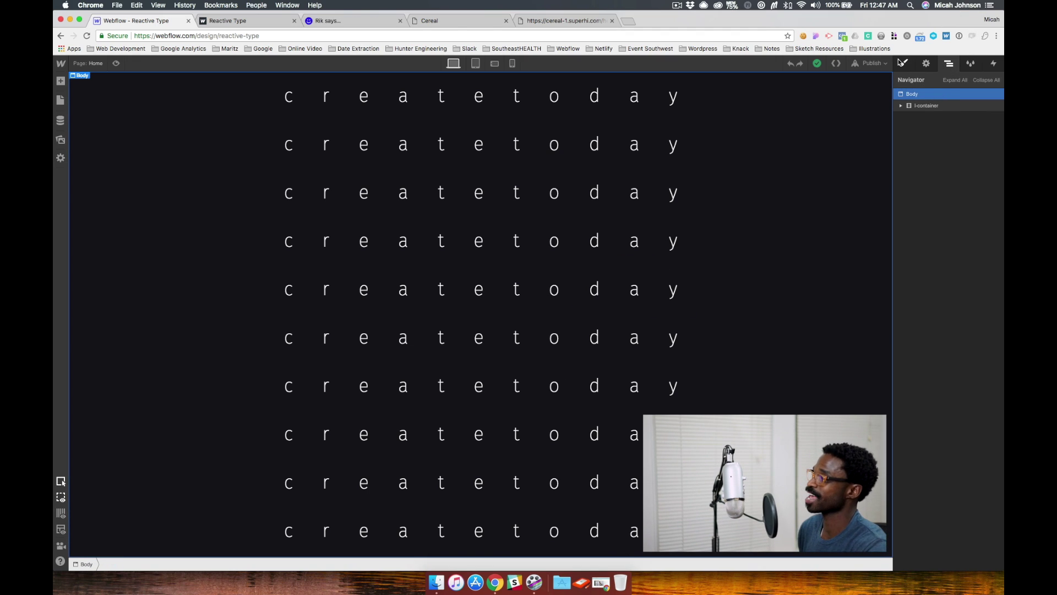
pyautogui.click(903, 63)
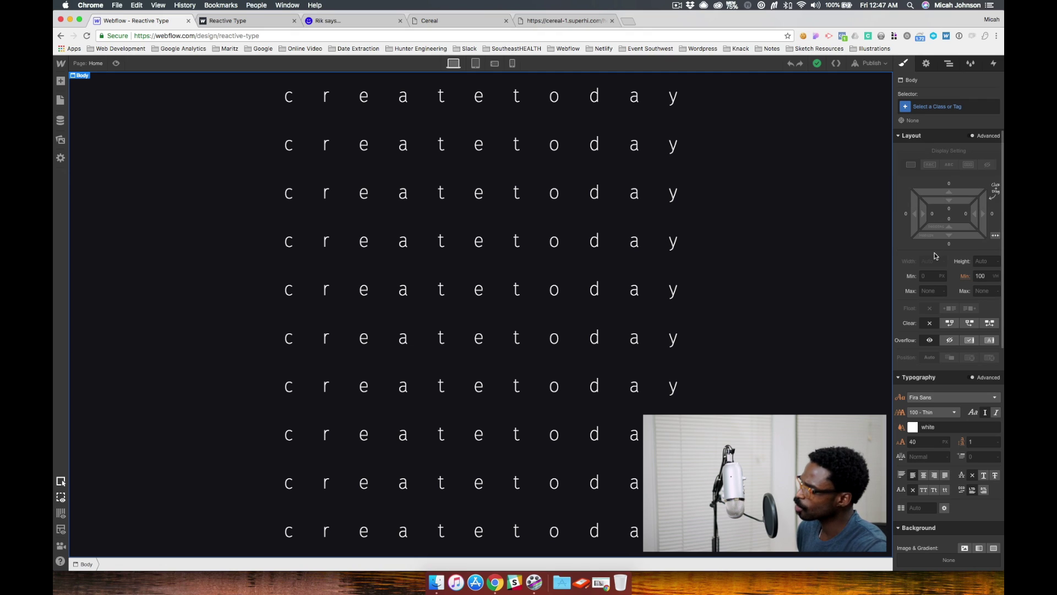
pyautogui.scroll(-2, 936, 143)
# - Review Body (All Pages) styling: thin white Fira Sans 40 on a #111118 background
pyautogui.click(939, 109)
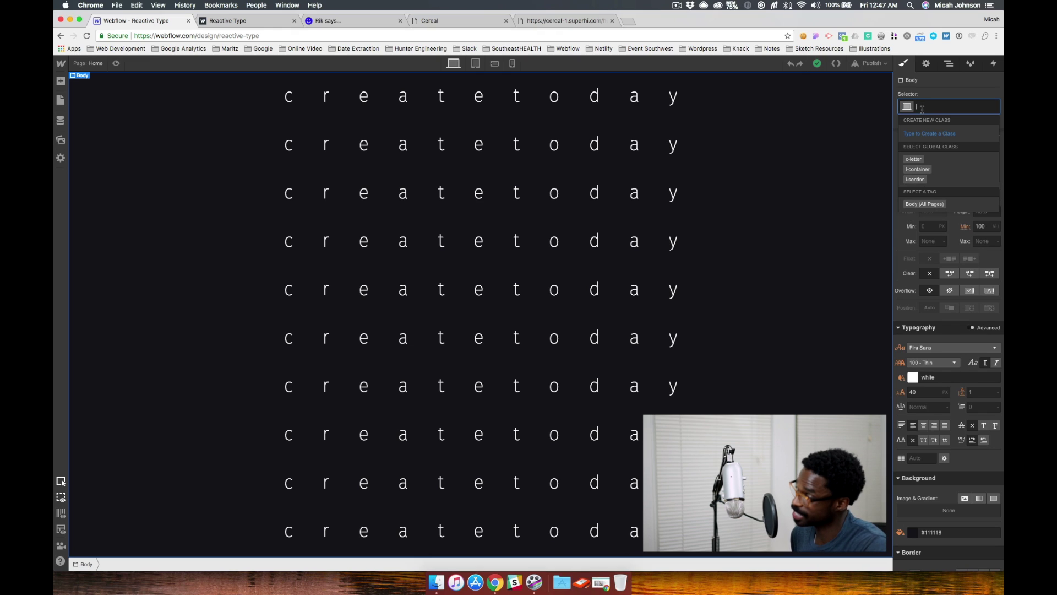
pyautogui.click(912, 205)
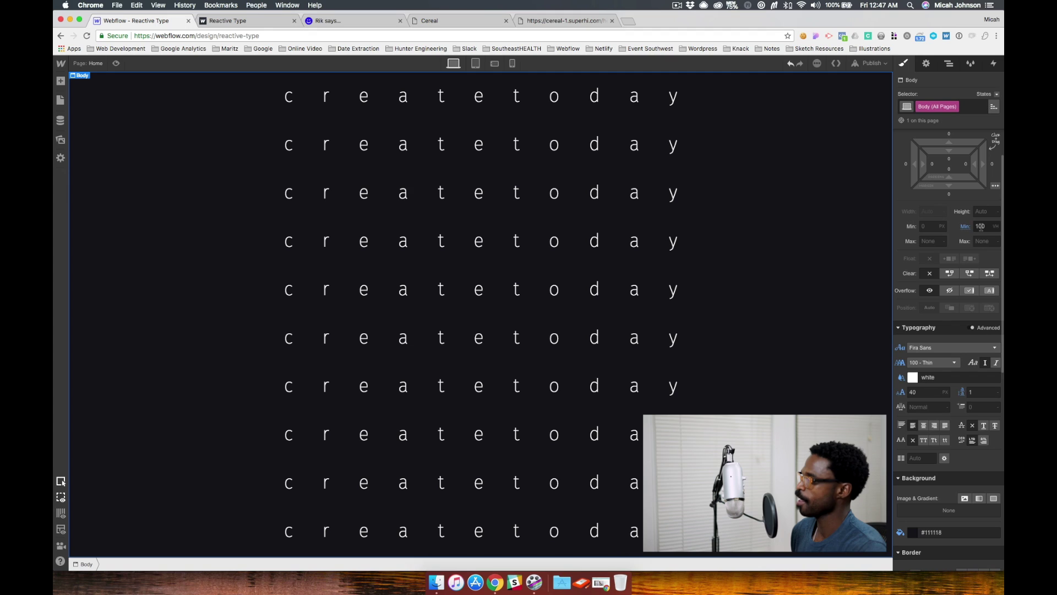
pyautogui.scroll(-2, 936, 276)
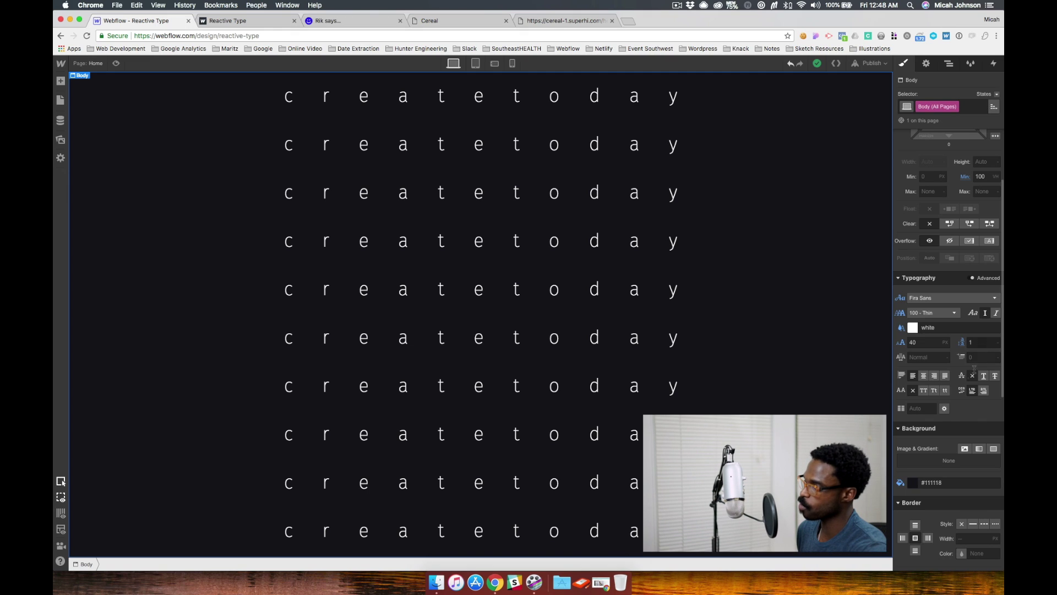
pyautogui.scroll(-3, 947, 412)
pyautogui.scroll(-1, 947, 411)
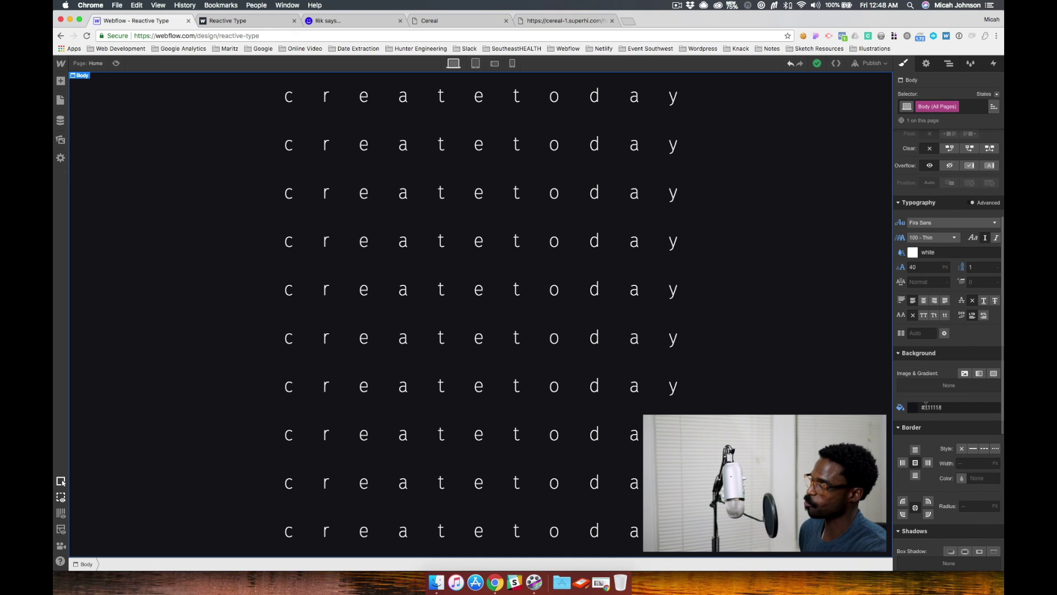
pyautogui.scroll(-5, 941, 405)
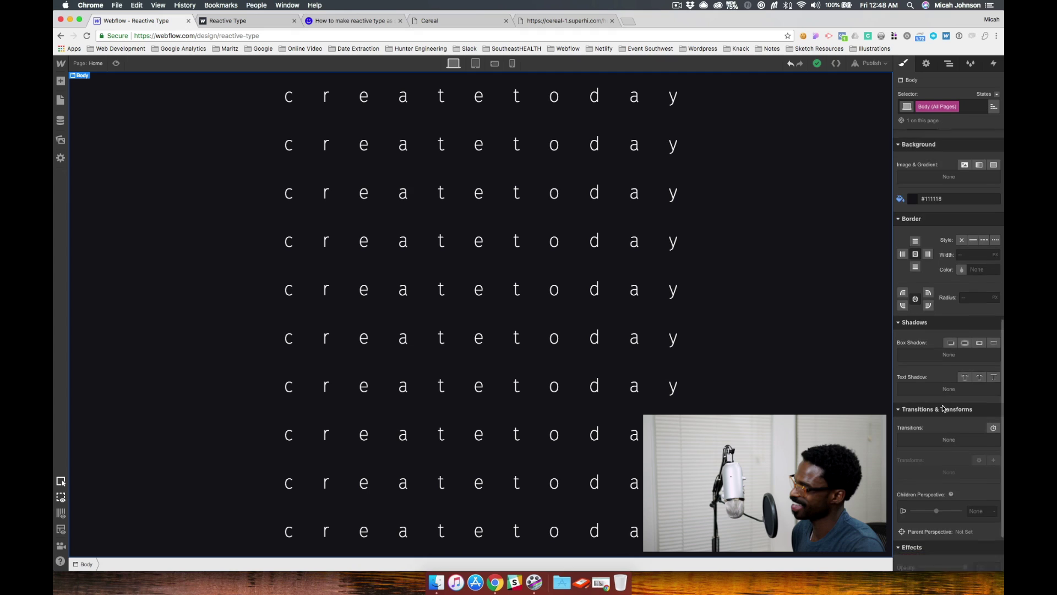
pyautogui.scroll(8, 944, 407)
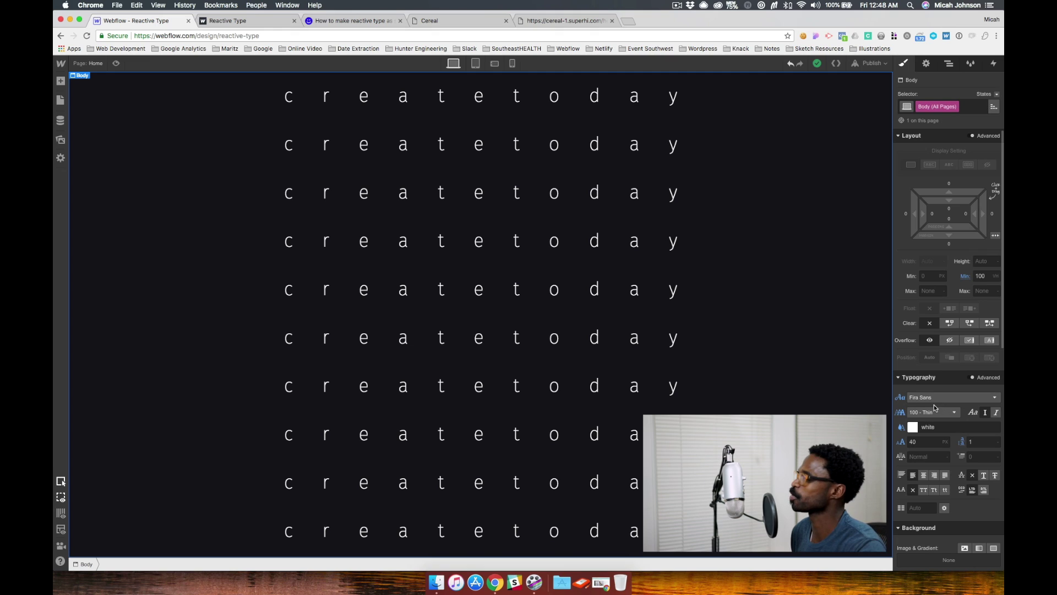
pyautogui.click(951, 66)
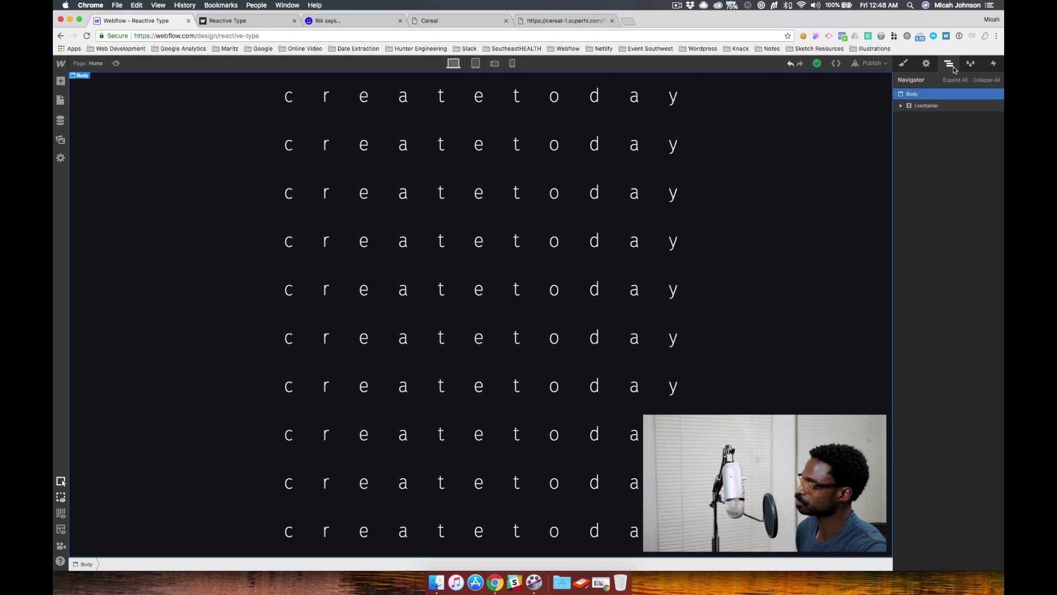
# - Select l-container and toggle its Wrap Children setting off and back on
pyautogui.click(913, 106)
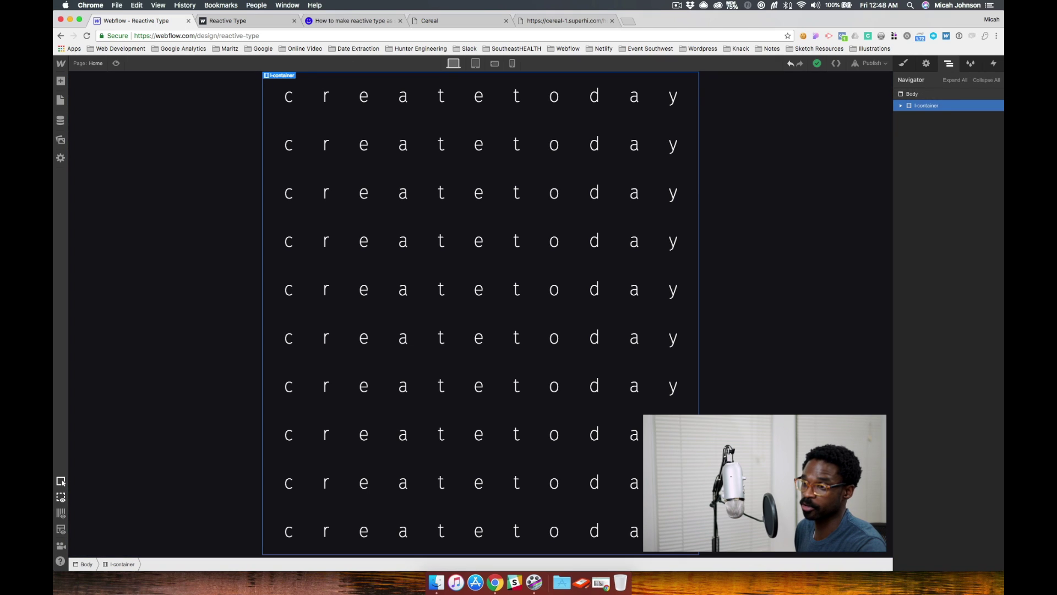
pyautogui.click(60, 81)
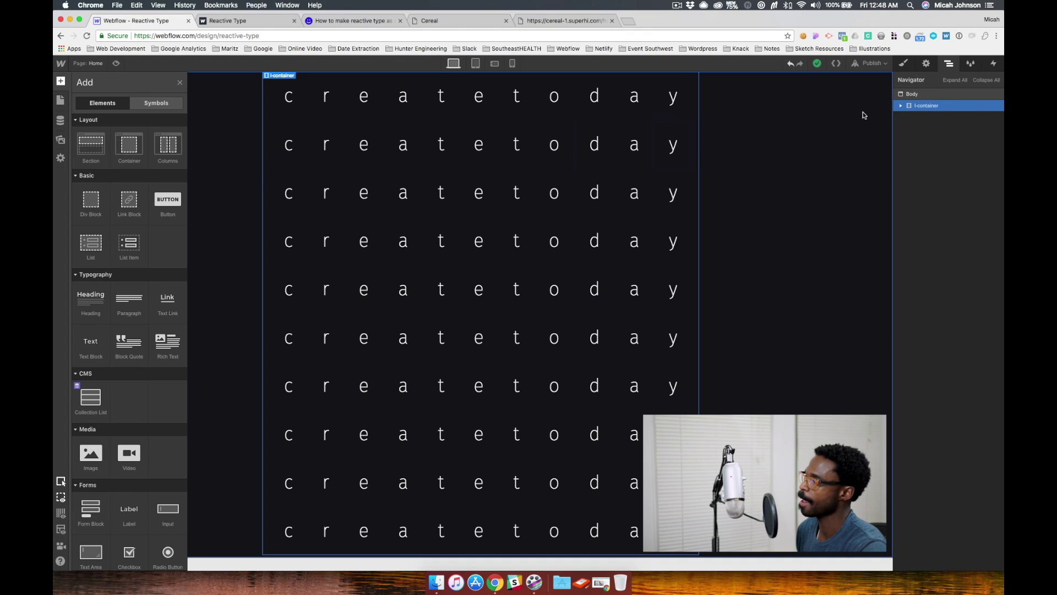
pyautogui.click(908, 66)
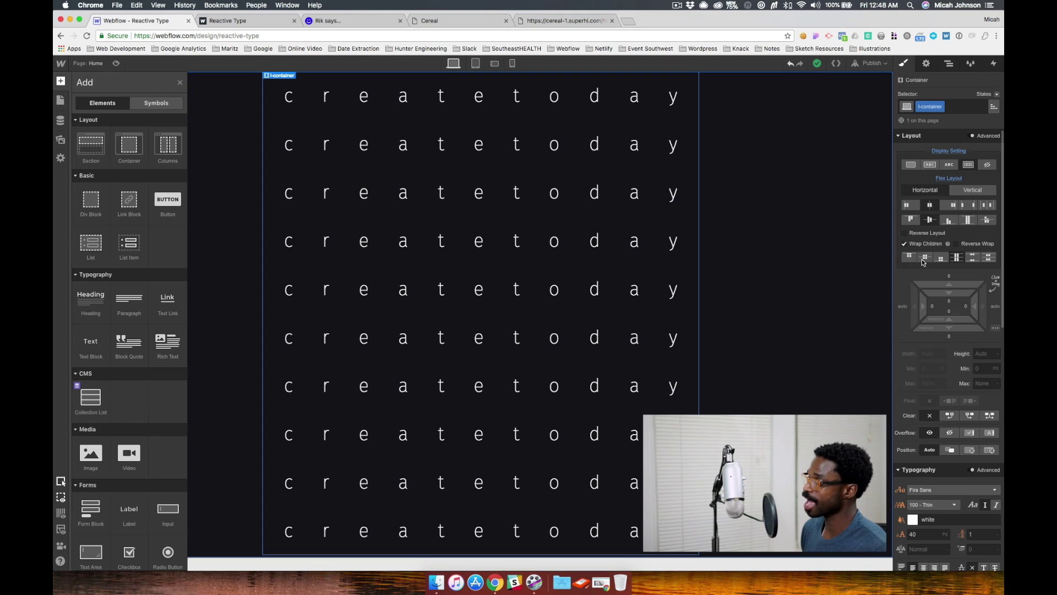
pyautogui.click(903, 244)
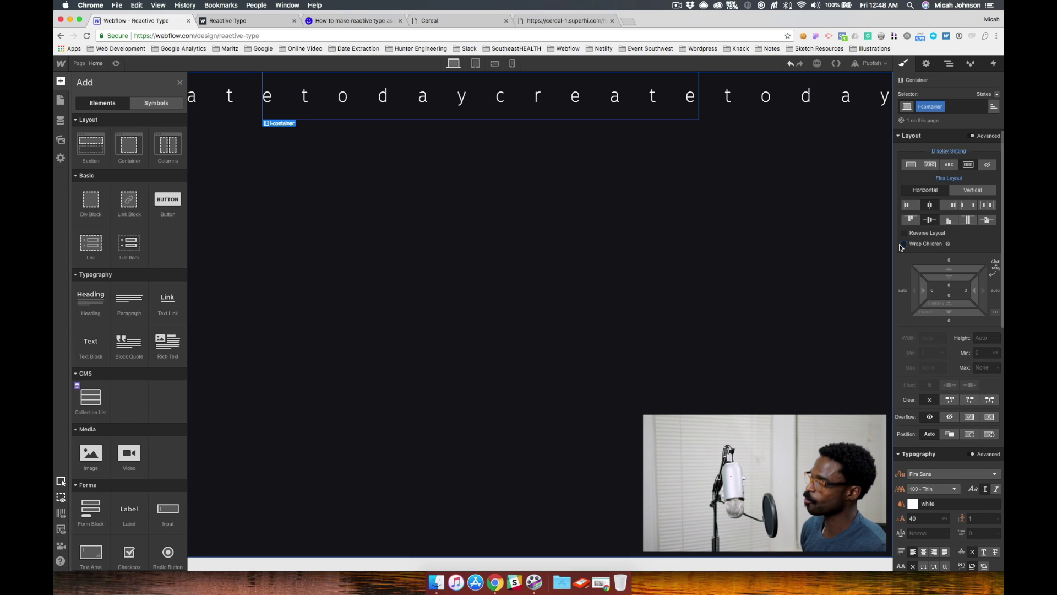
pyautogui.click(904, 244)
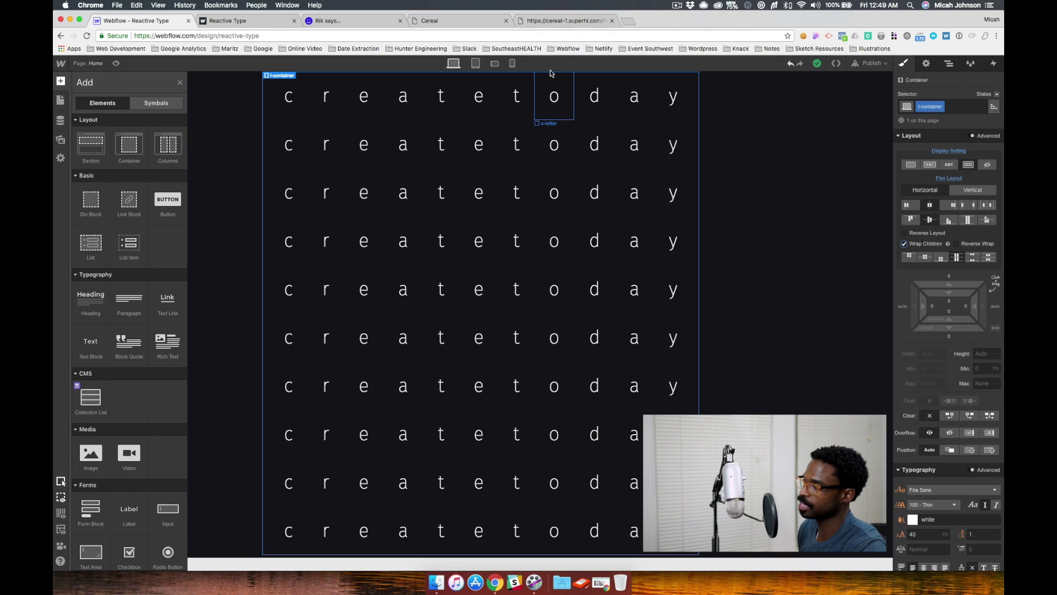
# - Preview the letter grid at phone, phone landscape and tablet widths, then return to desktop
pyautogui.click(495, 63)
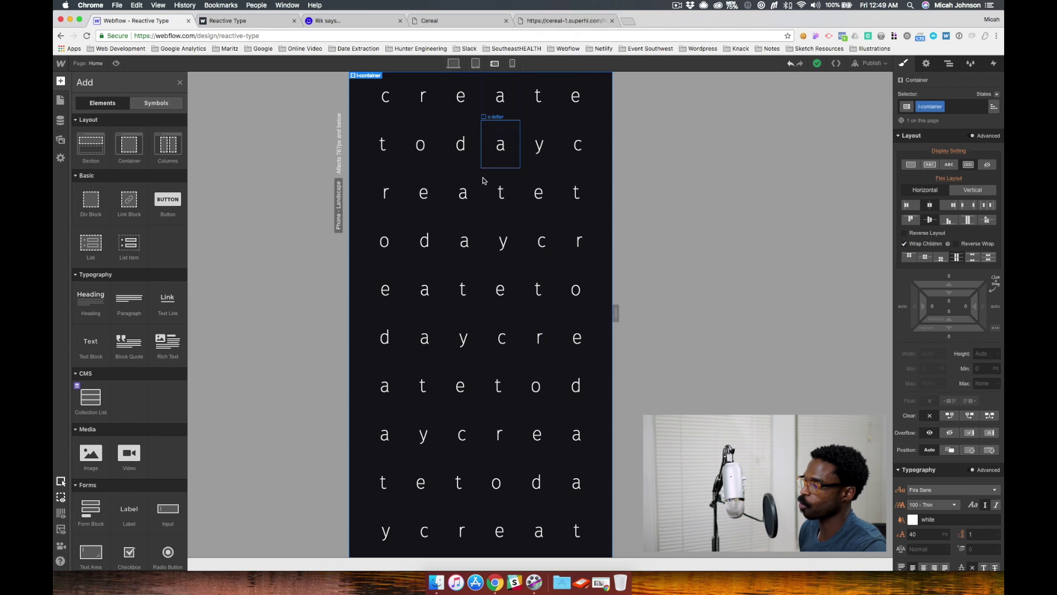
pyautogui.click(495, 63)
pyautogui.click(475, 63)
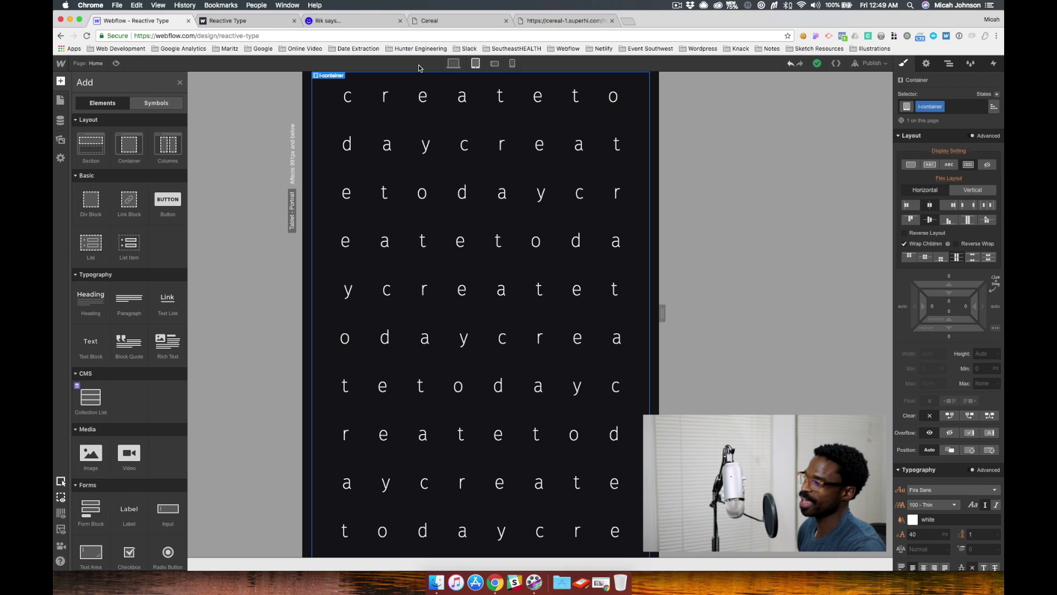
pyautogui.click(450, 65)
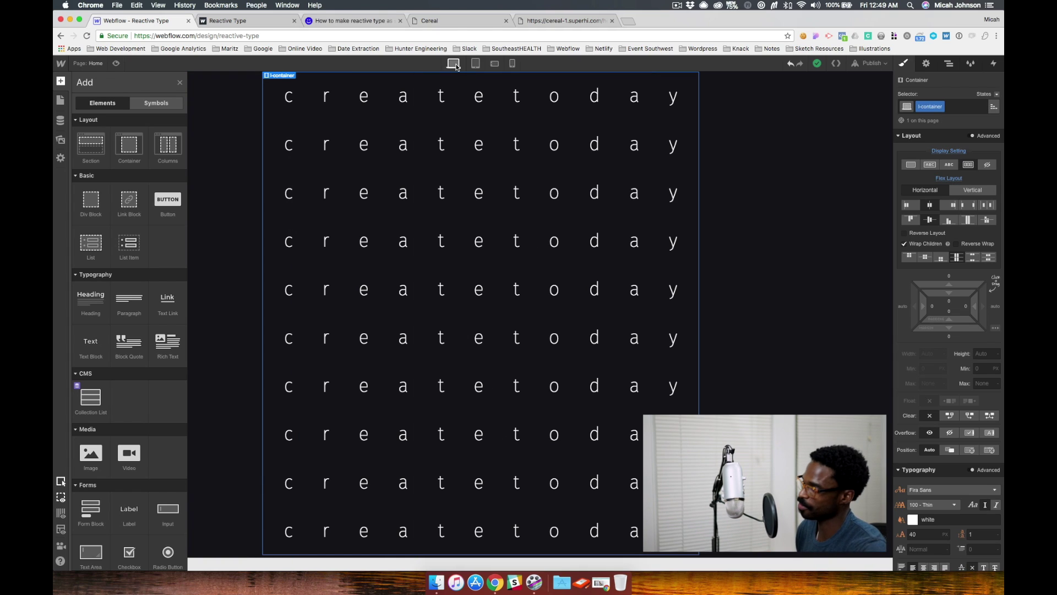
# - Expand l-container in the Navigator to list its c-letter children
pyautogui.scroll(-10, 944, 296)
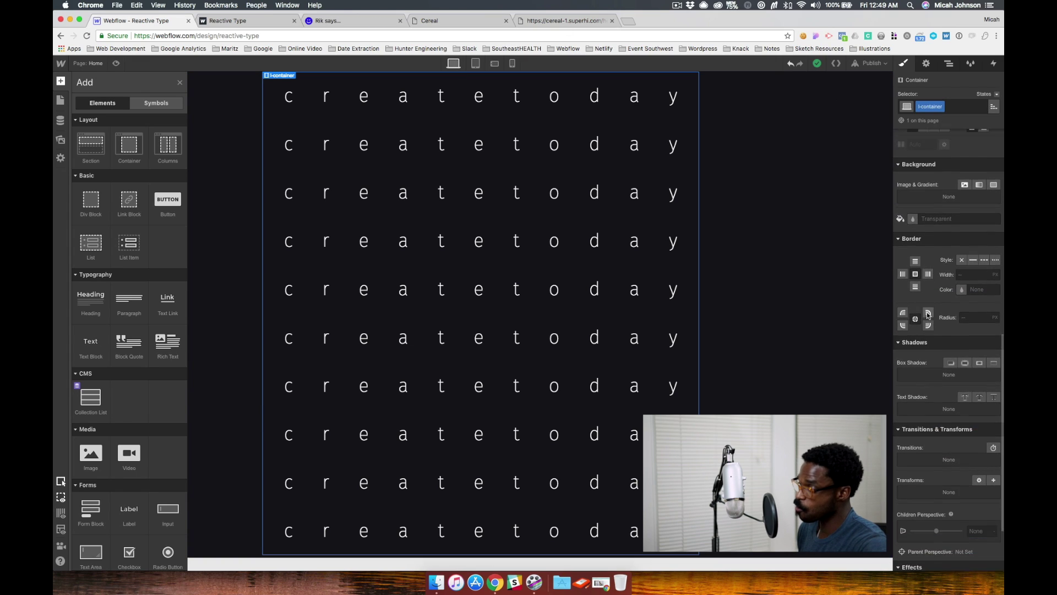
pyautogui.click(948, 64)
pyautogui.click(900, 105)
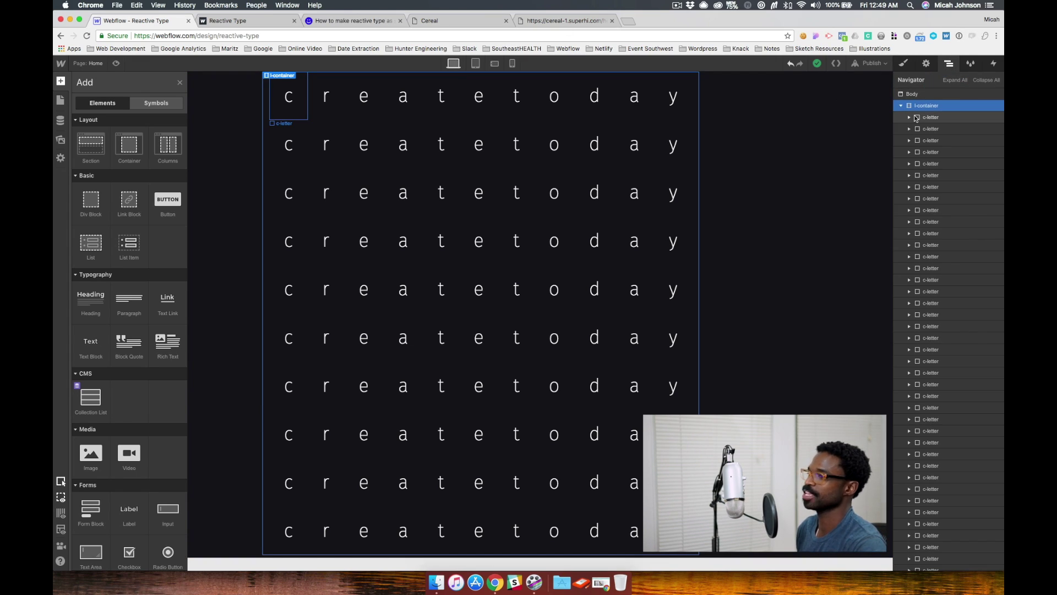
# - Expand the first c-letter and inspect its inner Text Block and parent div
pyautogui.click(917, 117)
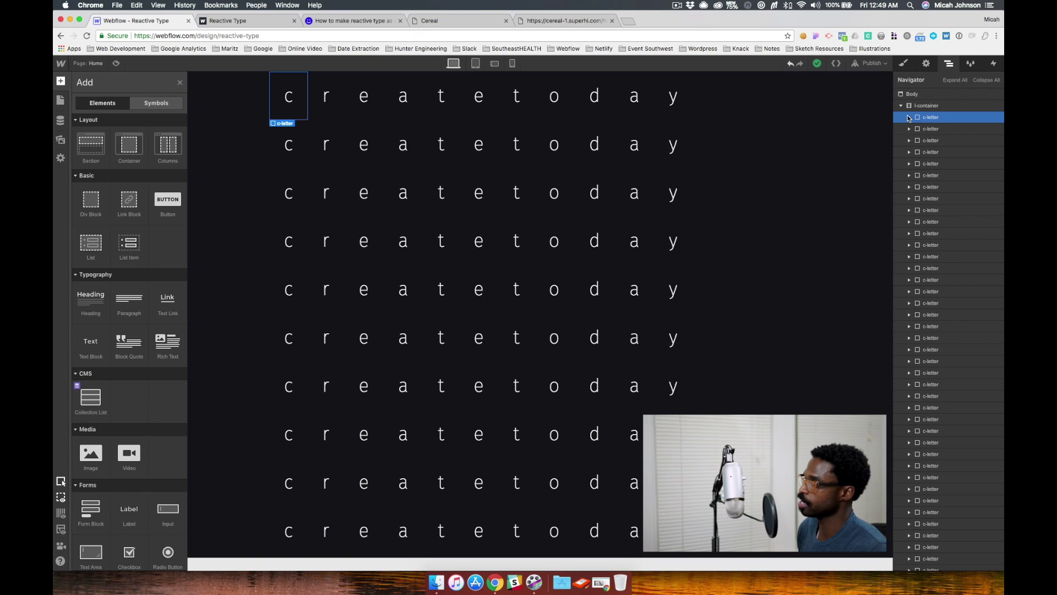
pyautogui.click(910, 118)
pyautogui.click(935, 130)
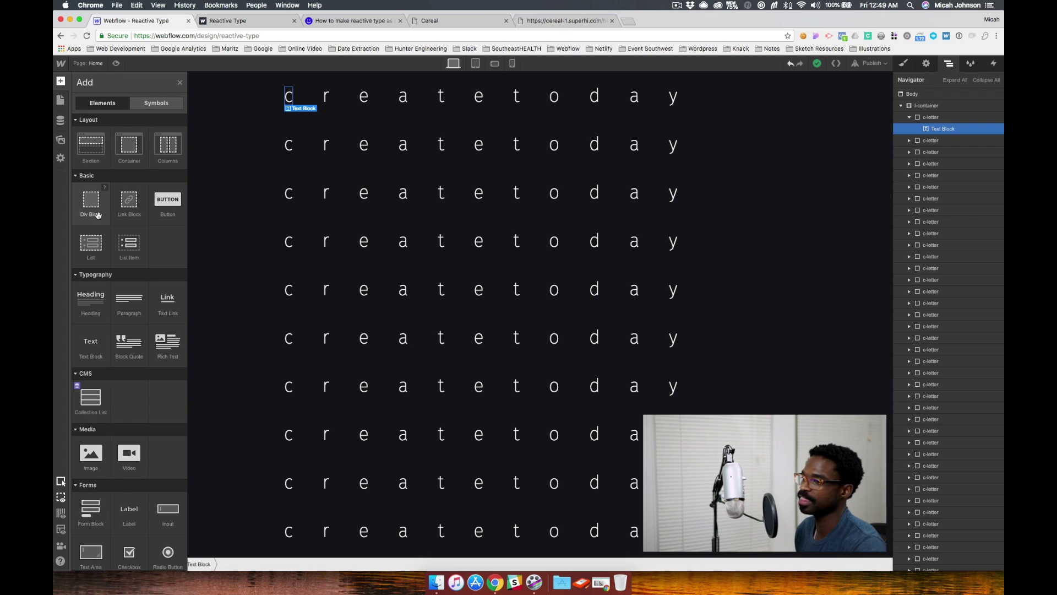
pyautogui.click(931, 117)
# - Check the c-letter's 500ms transform transition under Transitions & Transforms
pyautogui.click(904, 65)
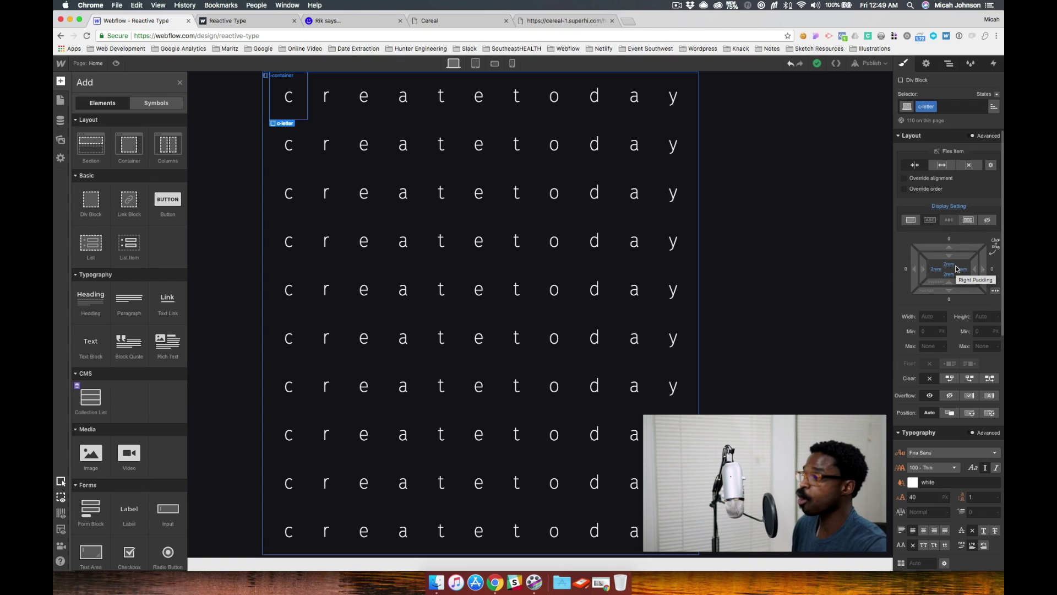
pyautogui.scroll(-10, 956, 269)
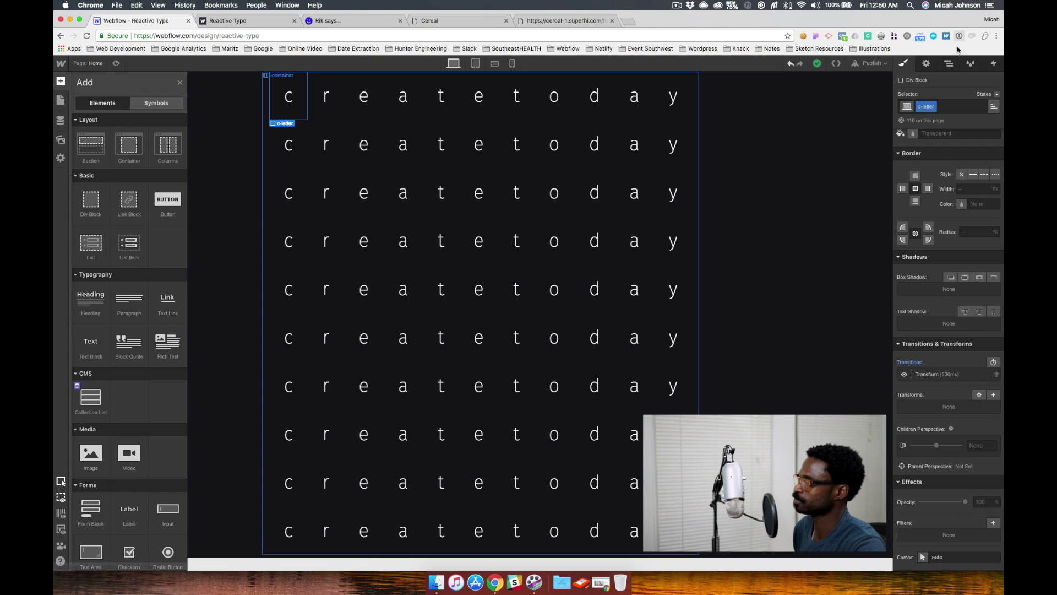
pyautogui.click(954, 64)
pyautogui.click(940, 126)
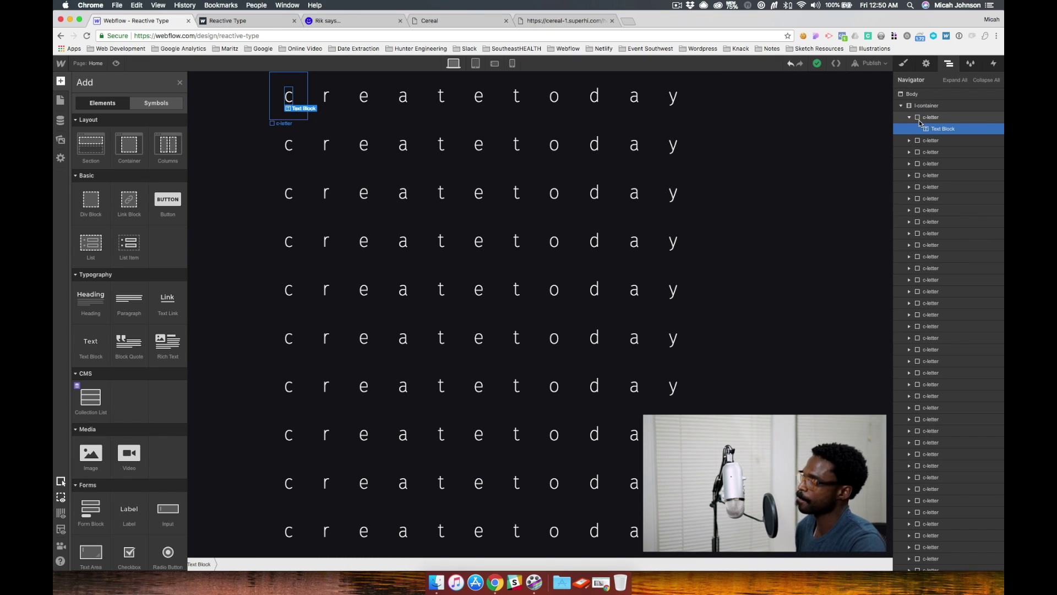
pyautogui.click(923, 119)
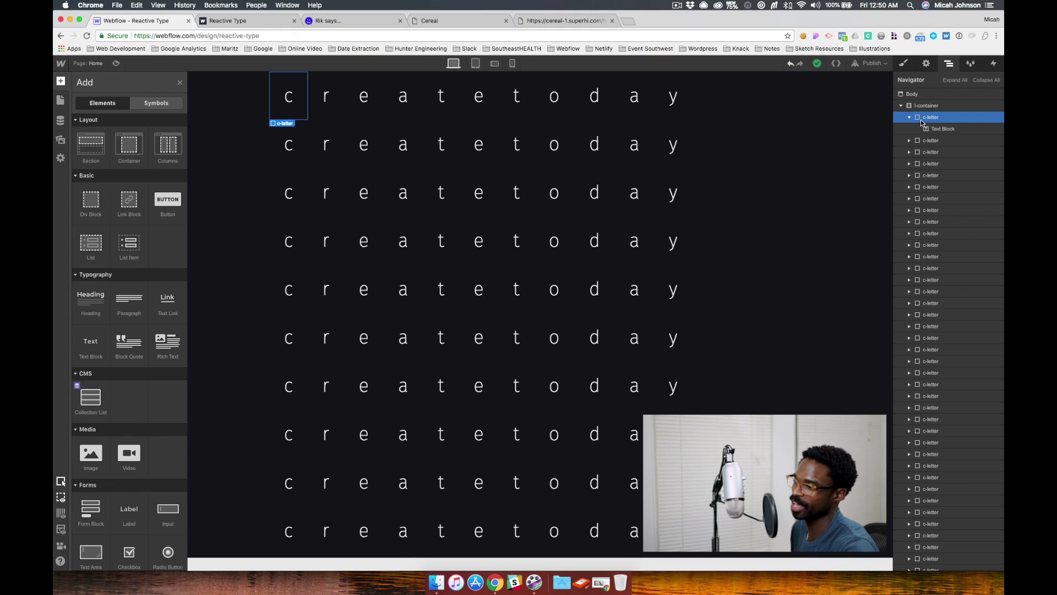
pyautogui.click(904, 65)
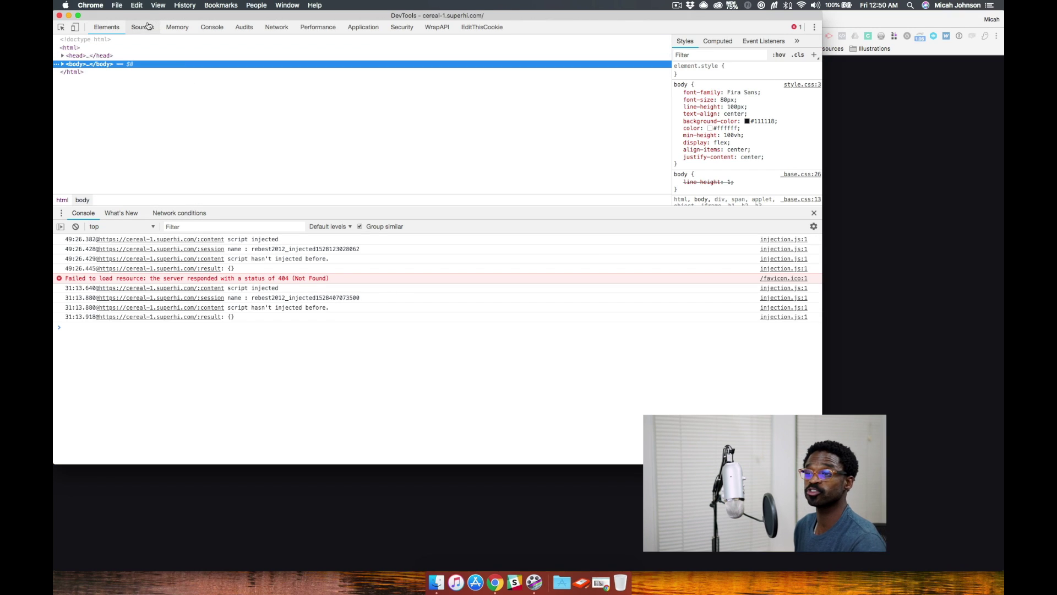
# - Open hover.js in DevTools Sources and select all 15 lines of the script
pyautogui.click(149, 26)
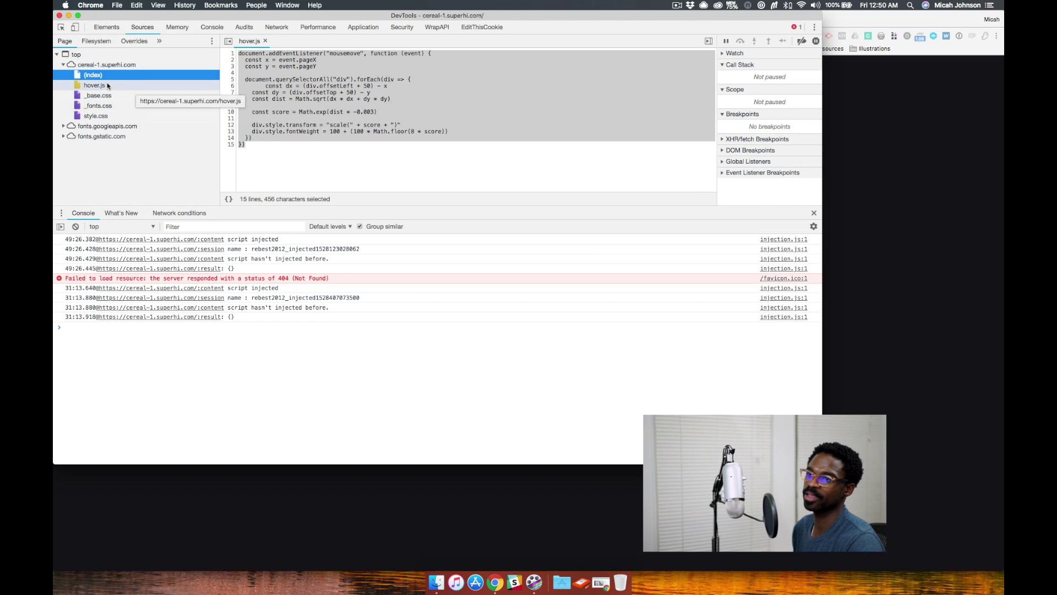
pyautogui.click(93, 86)
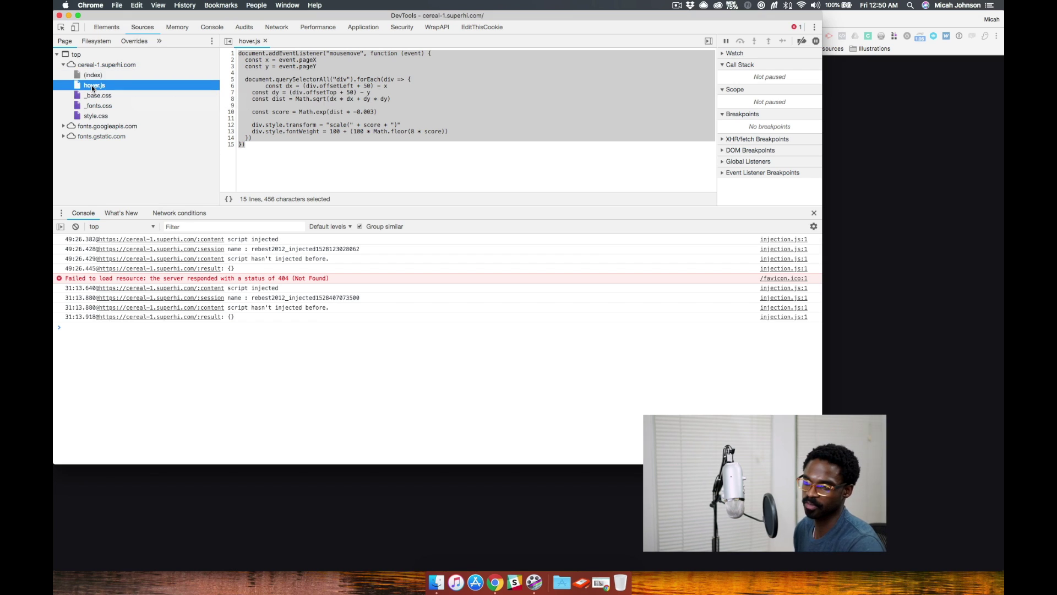
pyautogui.click(390, 131)
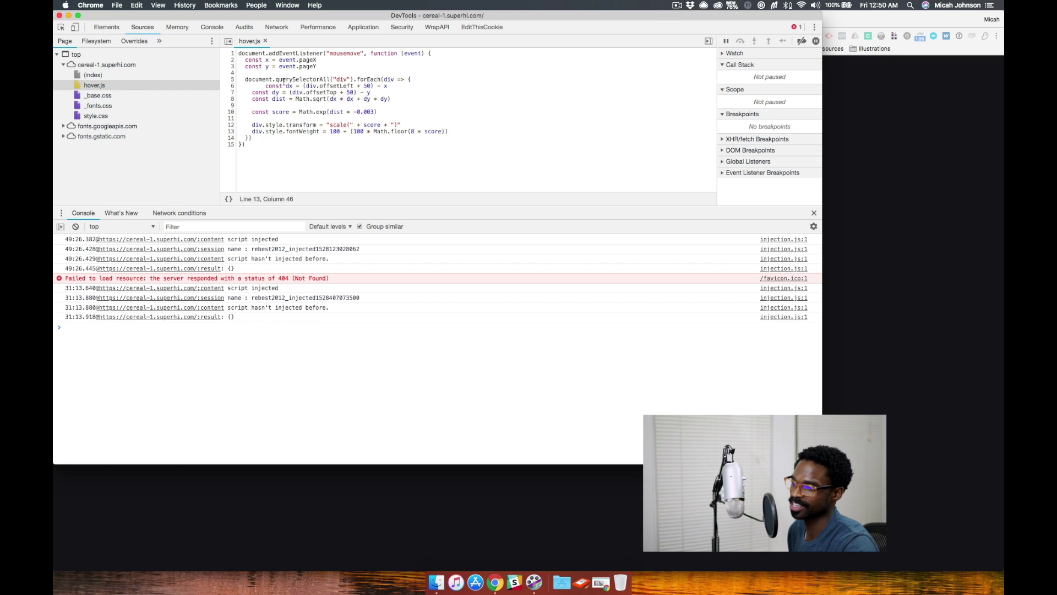
pyautogui.moveTo(263, 145); pyautogui.dragTo(243, 45)
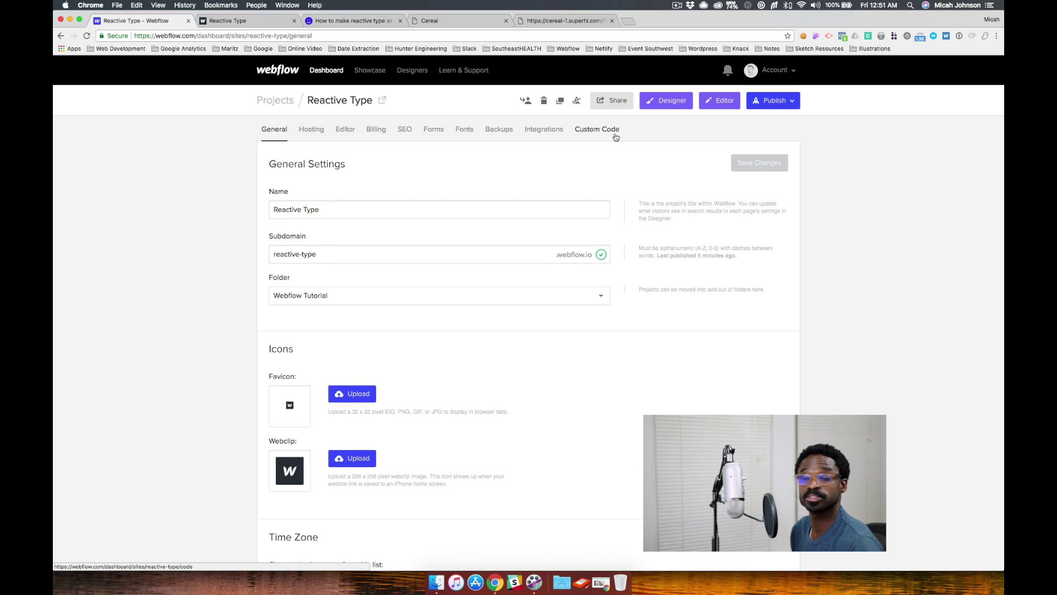
# - Clear the existing Footer Code in the site's Custom Code settings
pyautogui.click(615, 136)
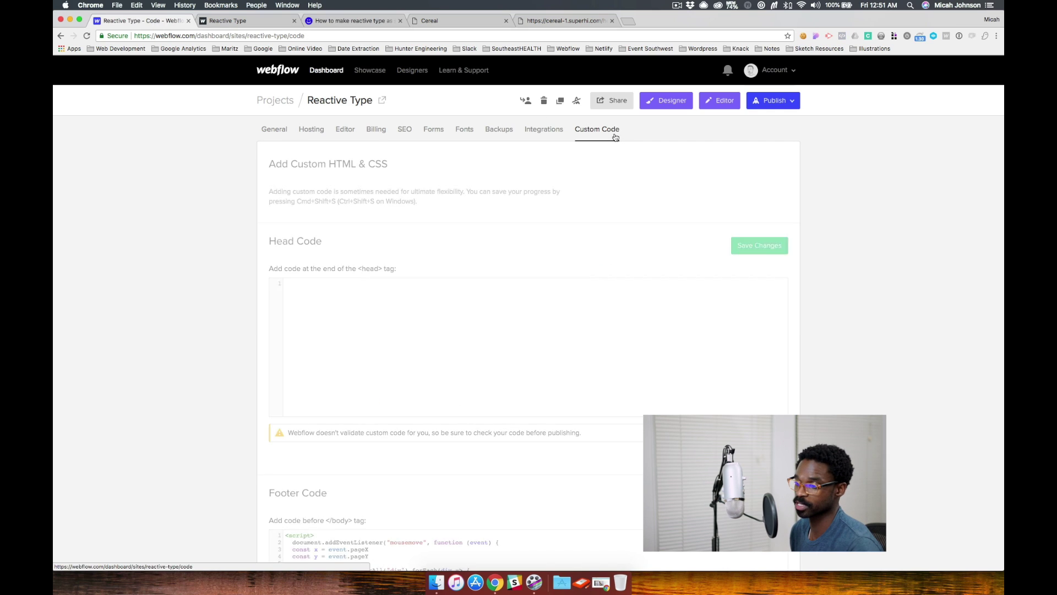
pyautogui.scroll(-8, 348, 349)
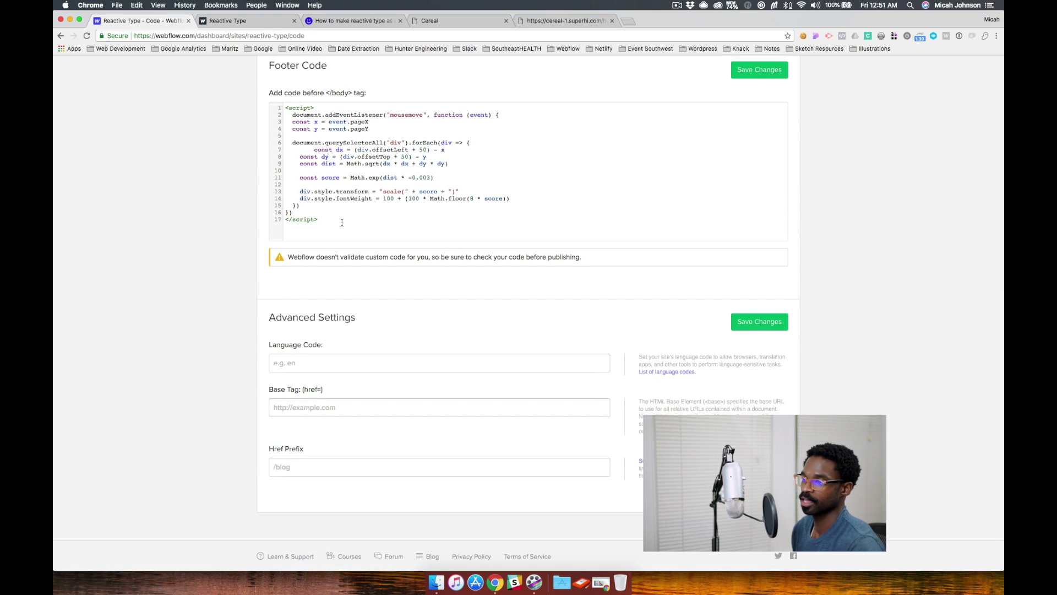
pyautogui.moveTo(342, 223); pyautogui.dragTo(261, 77)
pyautogui.press('super+c')
pyautogui.press('BackSpace')
# - Paste the 15-line mousemove handler inside <script></script> tags in Footer Code
pyautogui.write('<')
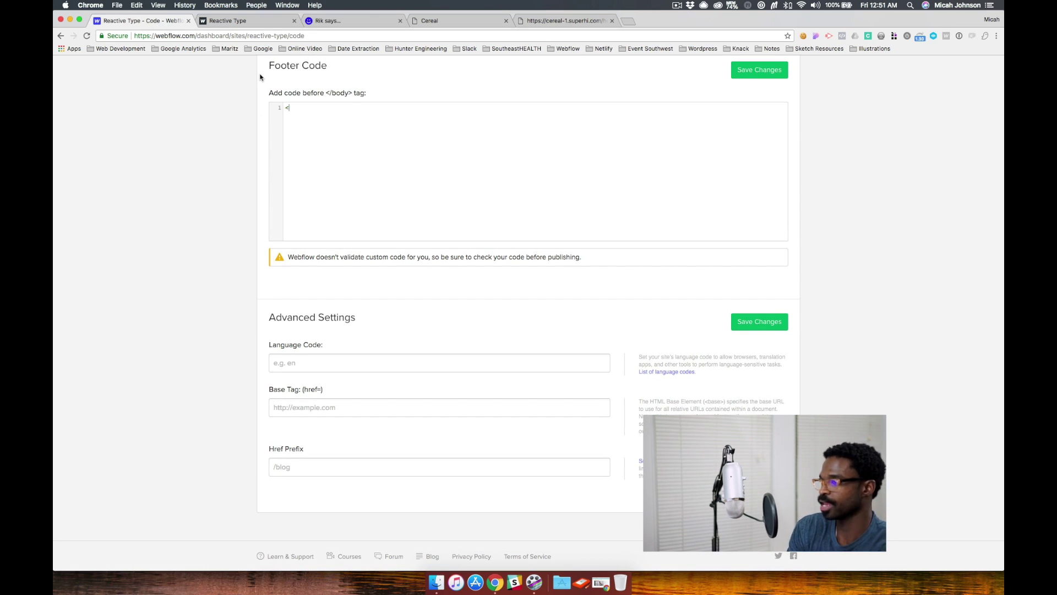
pyautogui.write('script>')
pyautogui.press('Return')
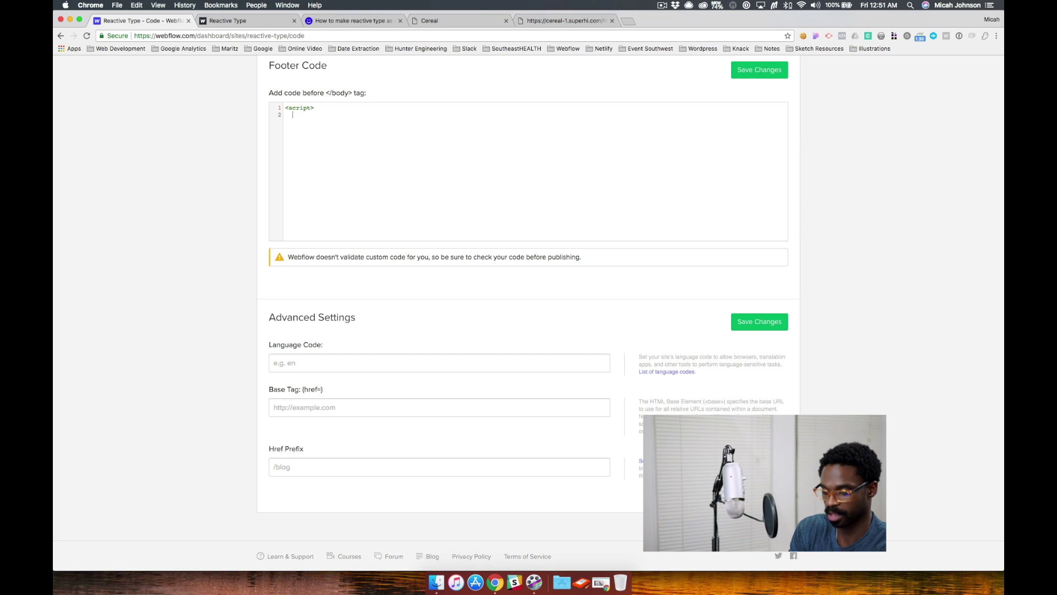
pyautogui.write('</script>')
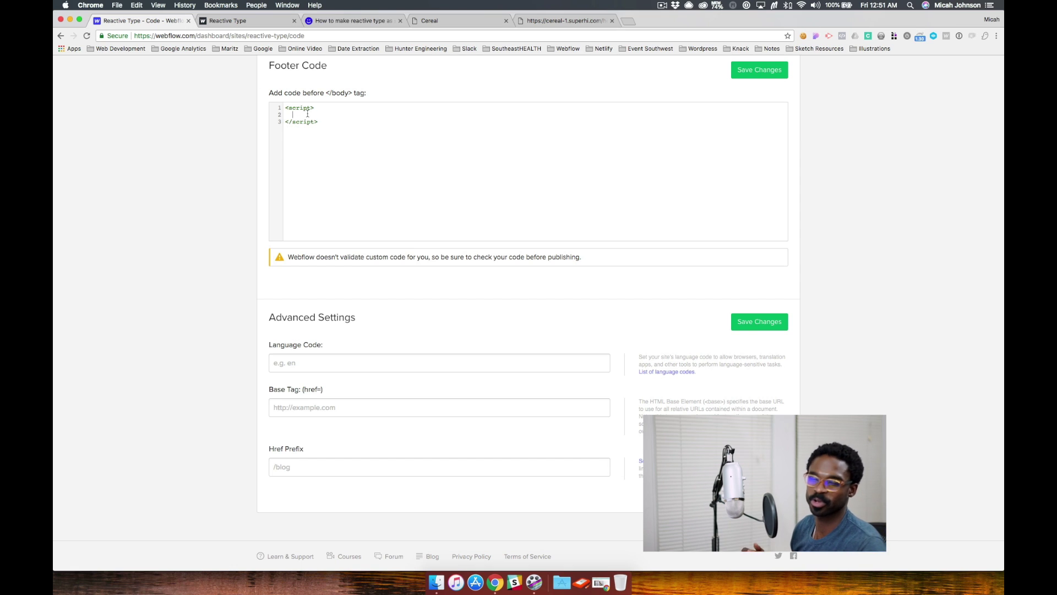
pyautogui.press('super+v')
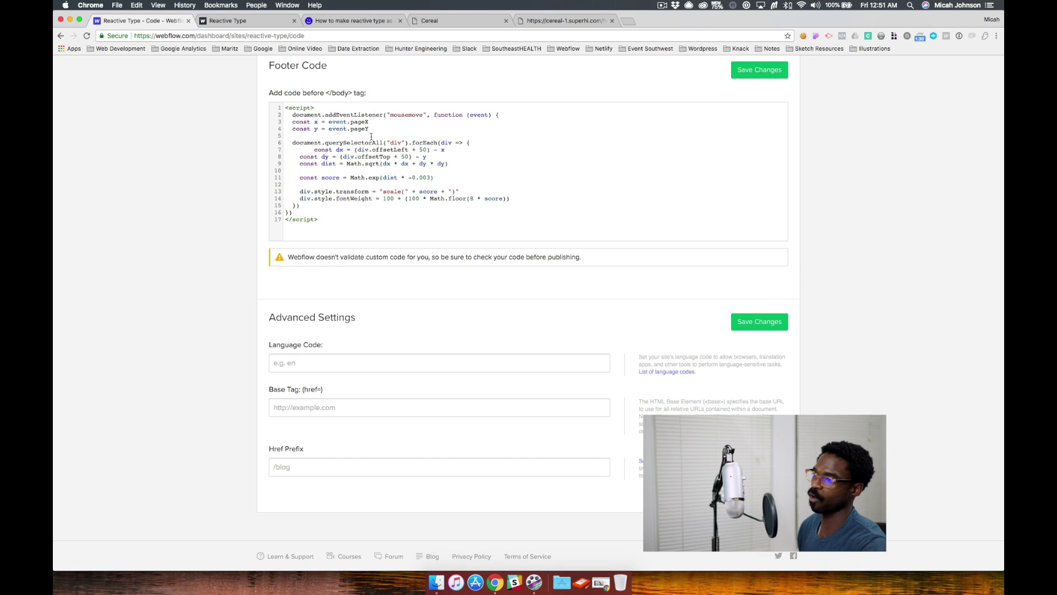
# - Save the footer script, publish to reactive-type.webflow.io, and view the live page
pyautogui.click(755, 70)
pyautogui.click(768, 165)
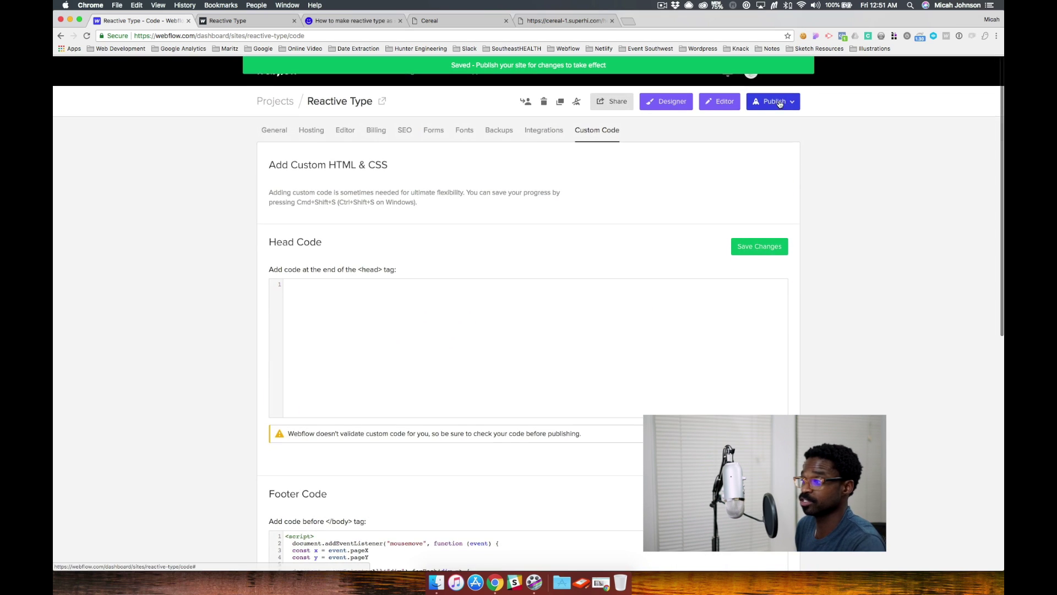
pyautogui.click(693, 196)
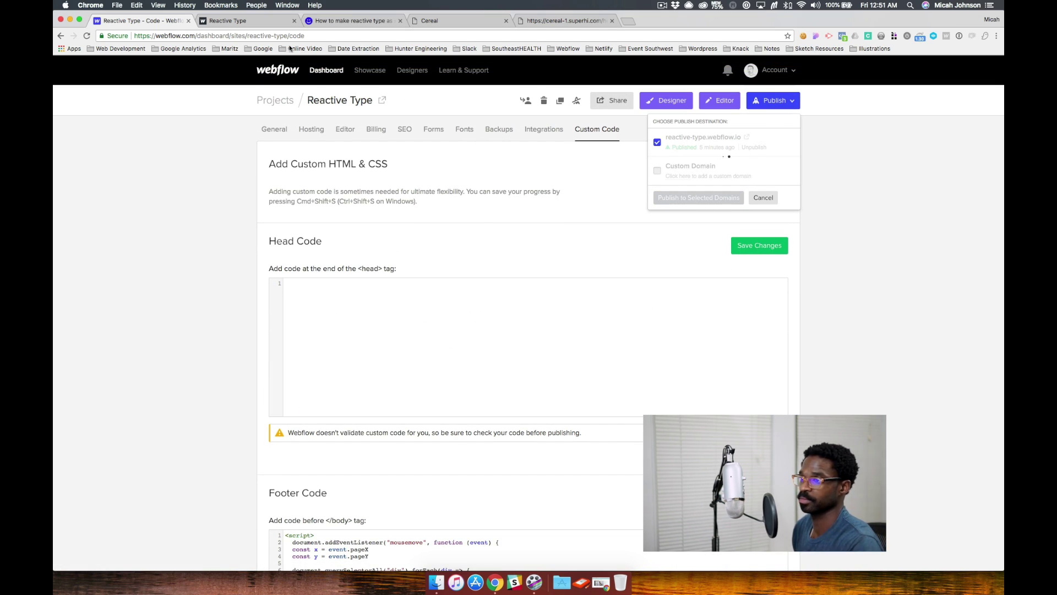
pyautogui.click(270, 20)
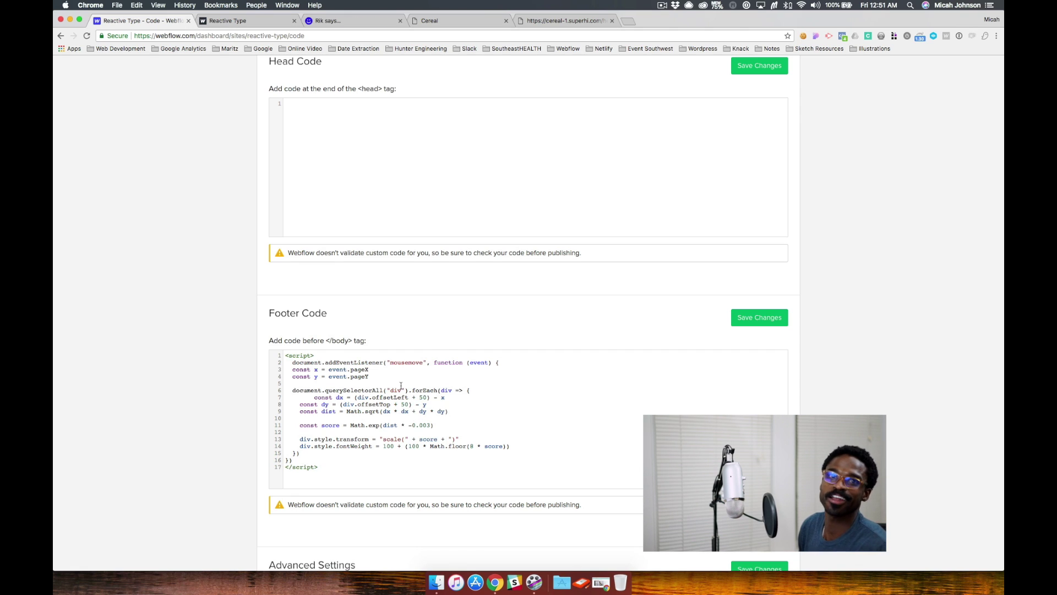
# - Replace the "div" selector in querySelectorAll with .c-letter and save the footer code
pyautogui.scroll(-1, 401, 363)
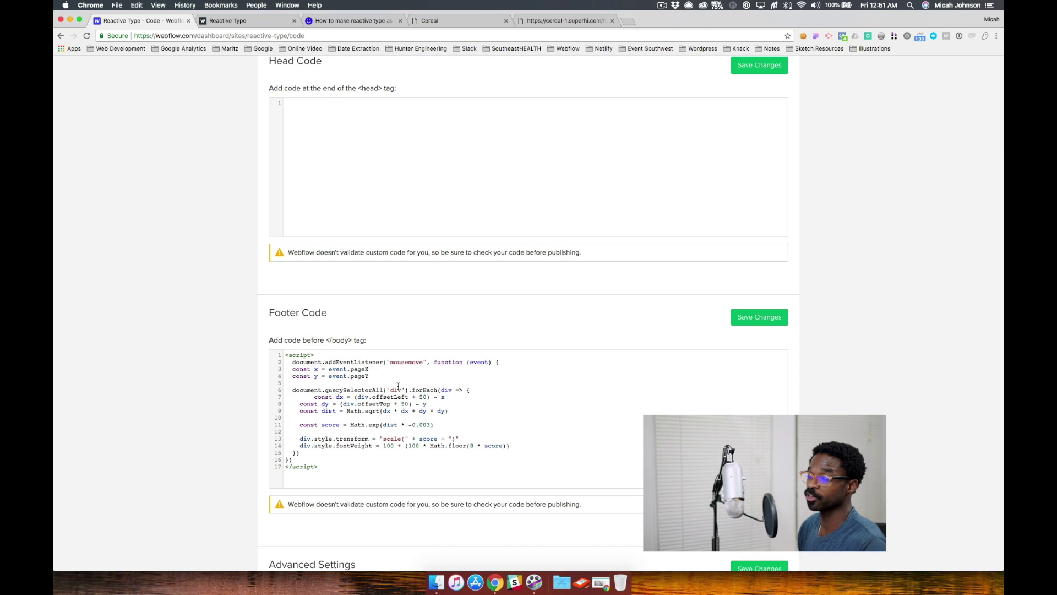
pyautogui.doubleClick(396, 389)
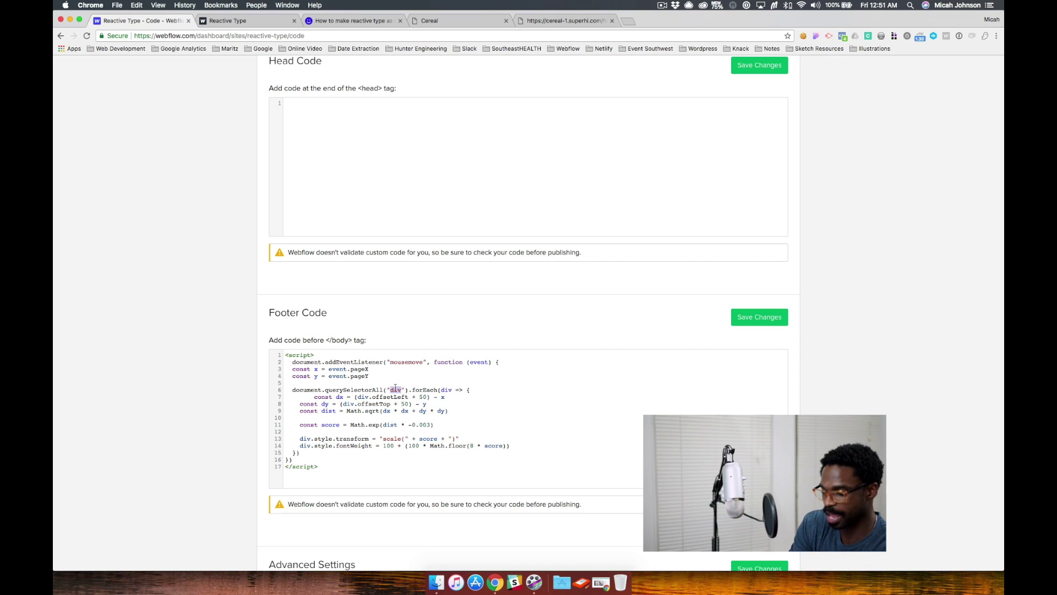
pyautogui.write('.')
pyautogui.write('c-1')
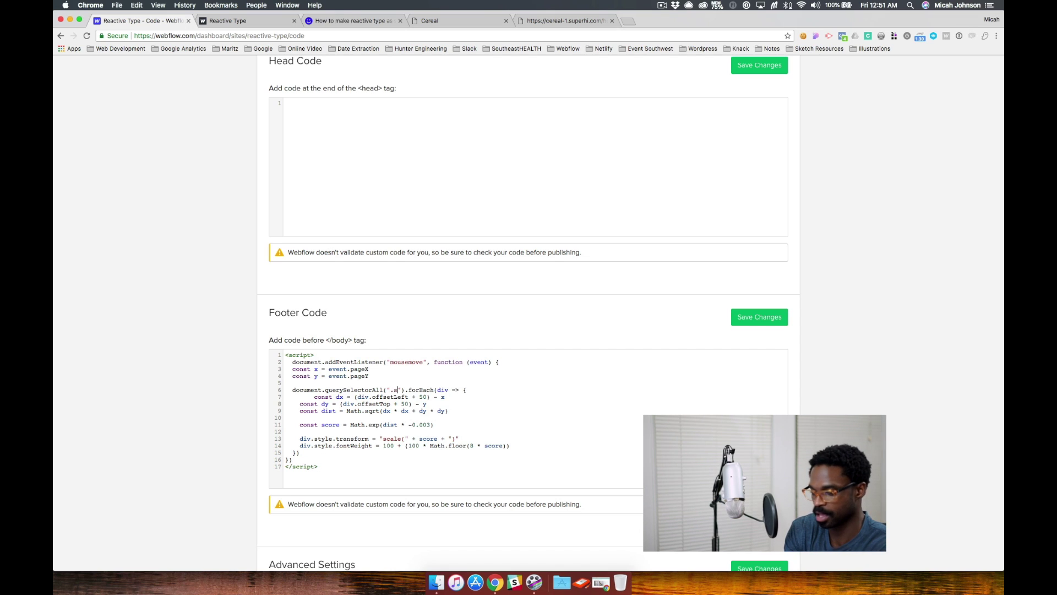
pyautogui.write('etter')
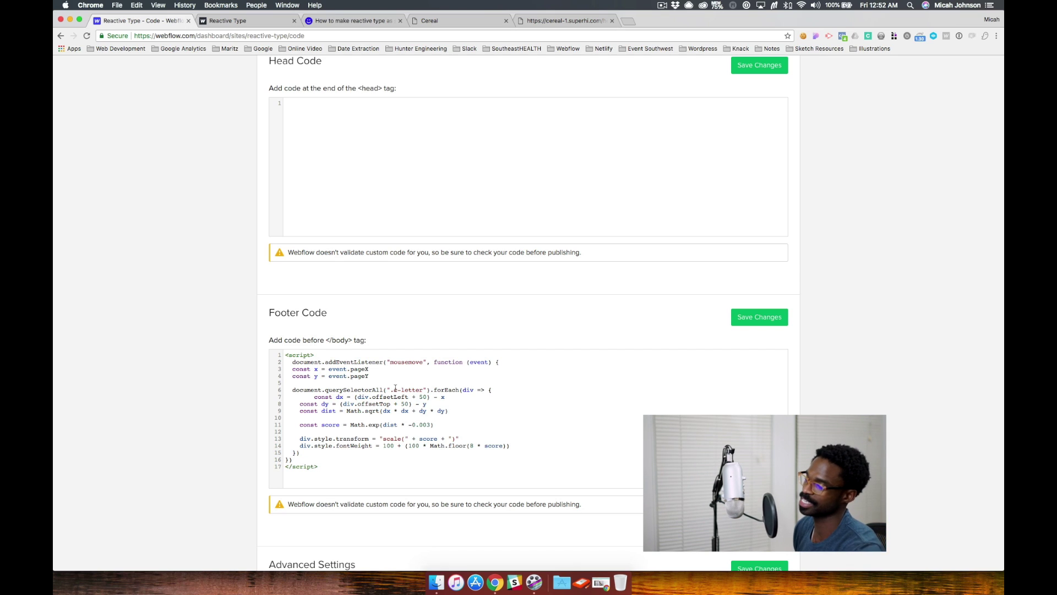
pyautogui.click(772, 316)
pyautogui.scroll(4, 762, 212)
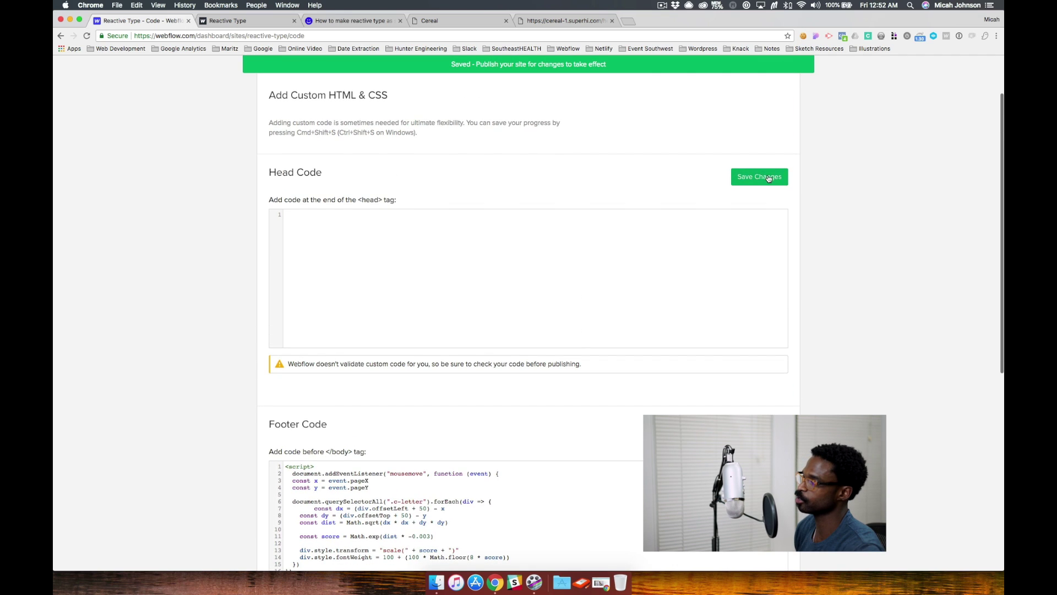
pyautogui.click(774, 101)
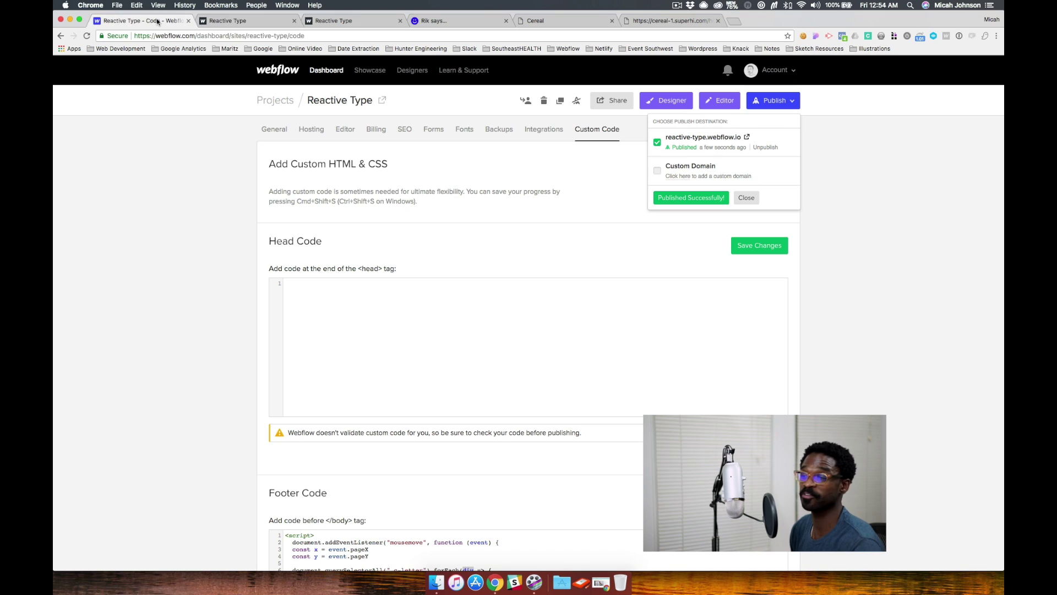
# - Change the footer script's falloff to Math.exp(dist * -0.001)
pyautogui.scroll(-10, 266, 189)
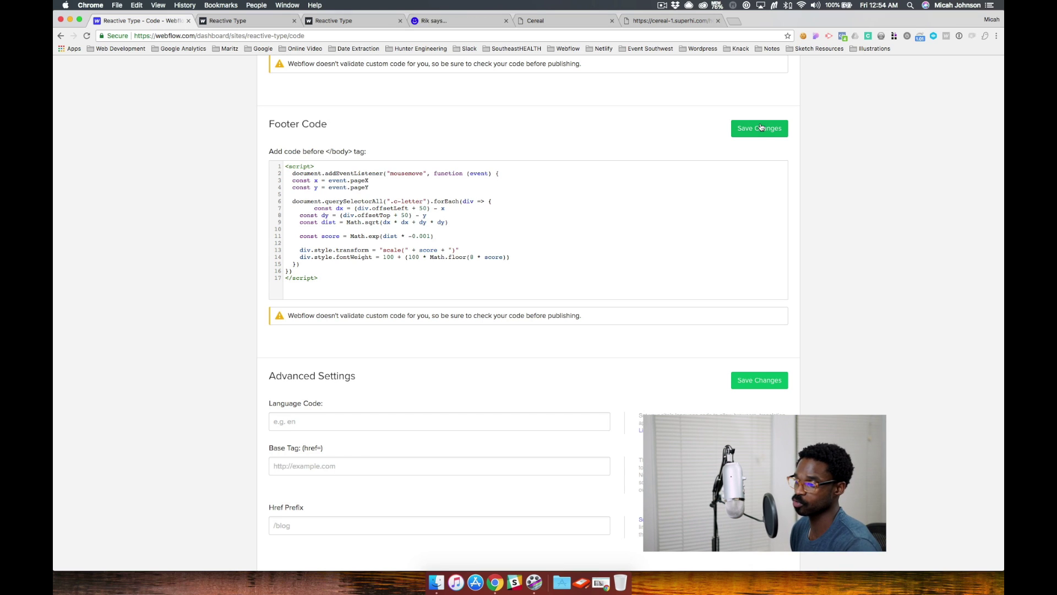
# - Save and republish the -0.001 falloff script, then reload the live page to check it
pyautogui.click(760, 127)
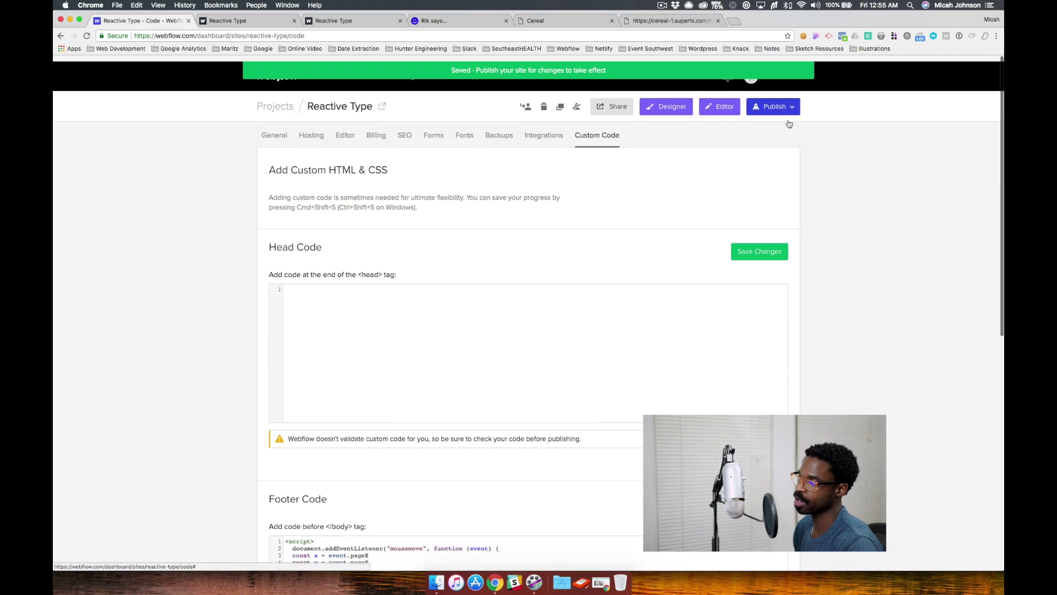
pyautogui.click(786, 105)
pyautogui.click(709, 199)
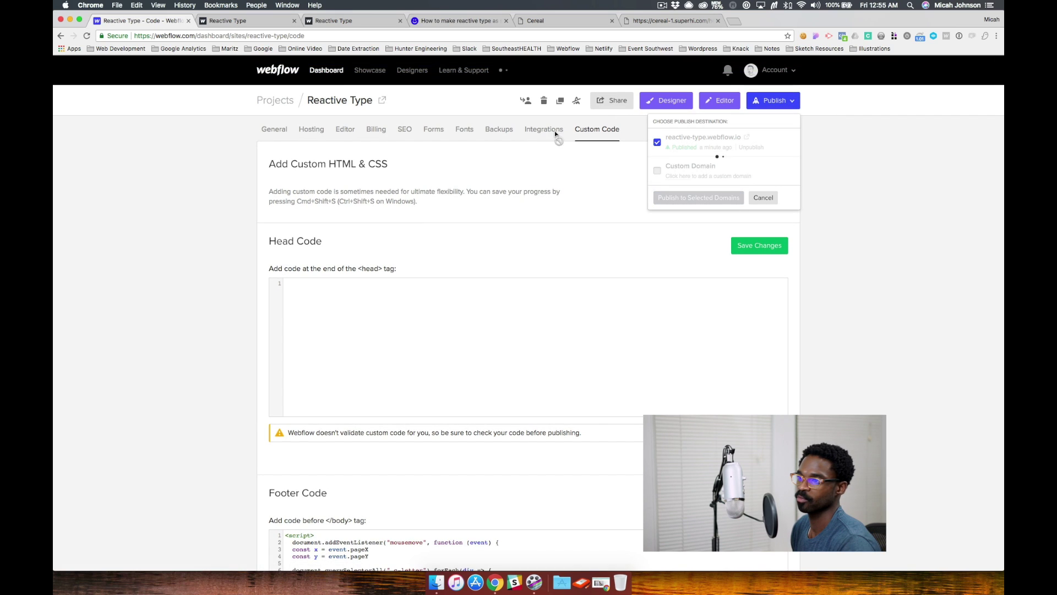
pyautogui.click(253, 21)
pyautogui.press('super+r')
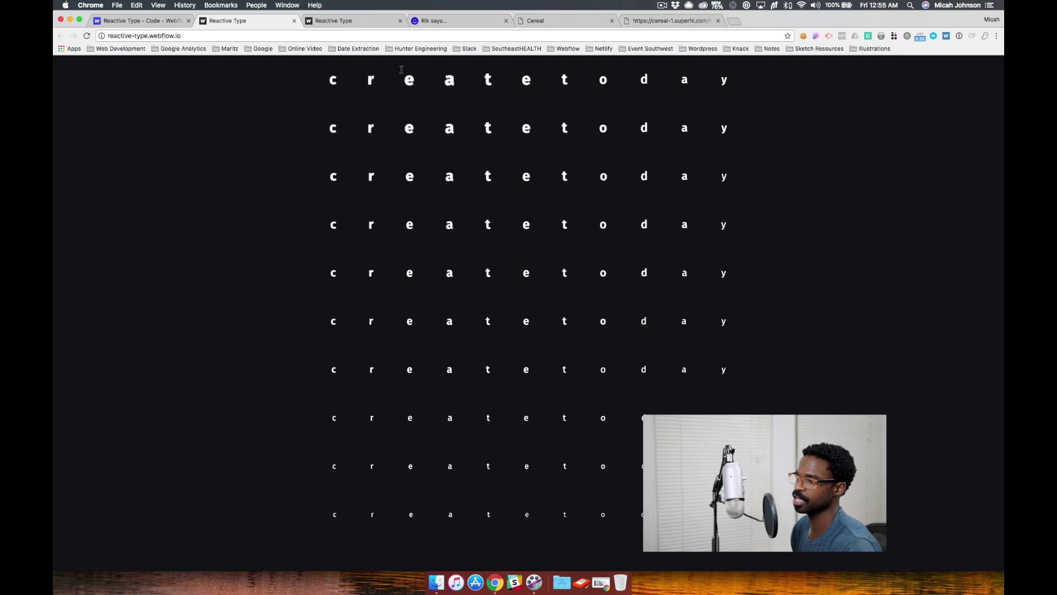
pyautogui.click(158, 21)
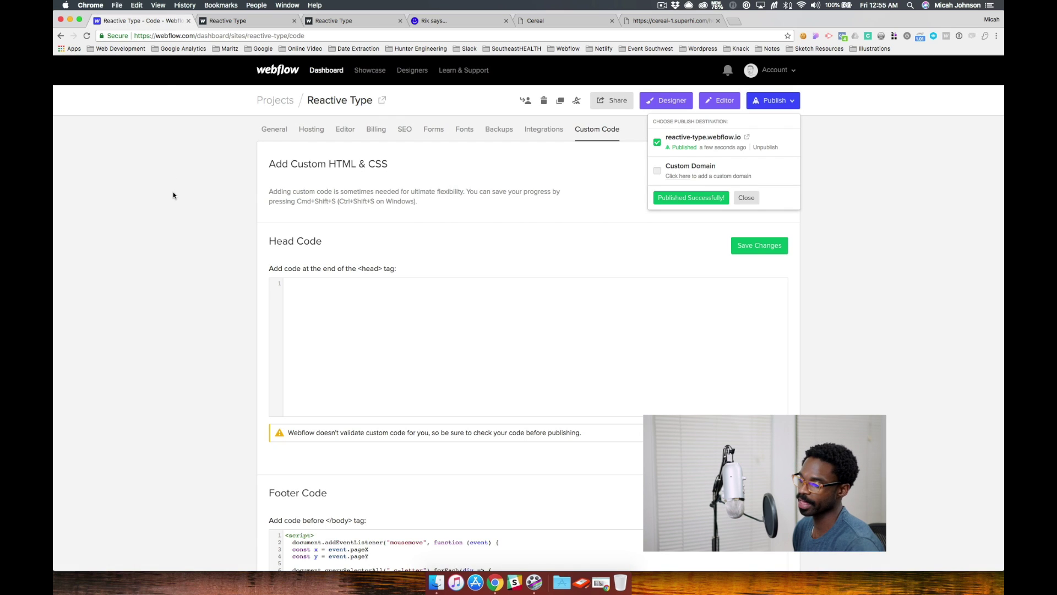
# - Change the last digit of the -0.001 falloff value in the footer code and save it
pyautogui.scroll(-5, 431, 224)
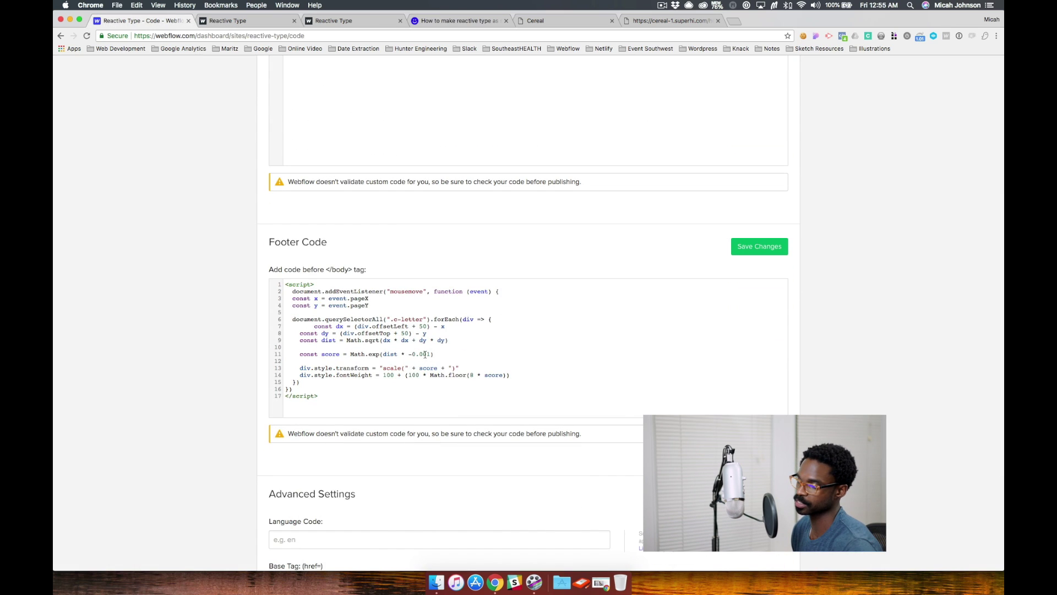
pyautogui.moveTo(427, 353); pyautogui.dragTo(433, 352)
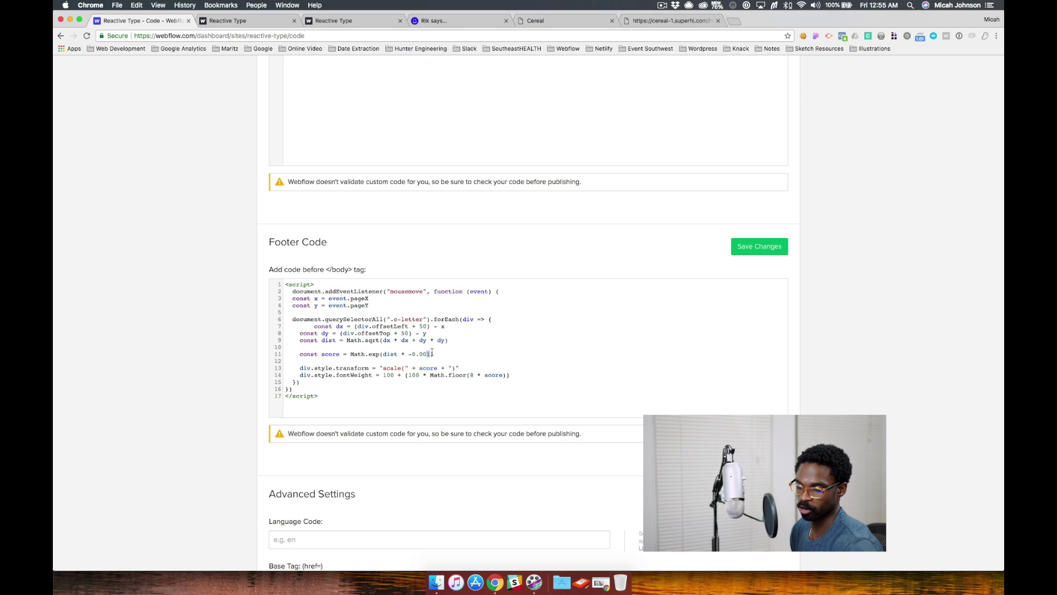
pyautogui.click(765, 247)
# - Publish the site to the selected domains and view the live reactive-type page
pyautogui.scroll(5, 798, 193)
pyautogui.click(773, 101)
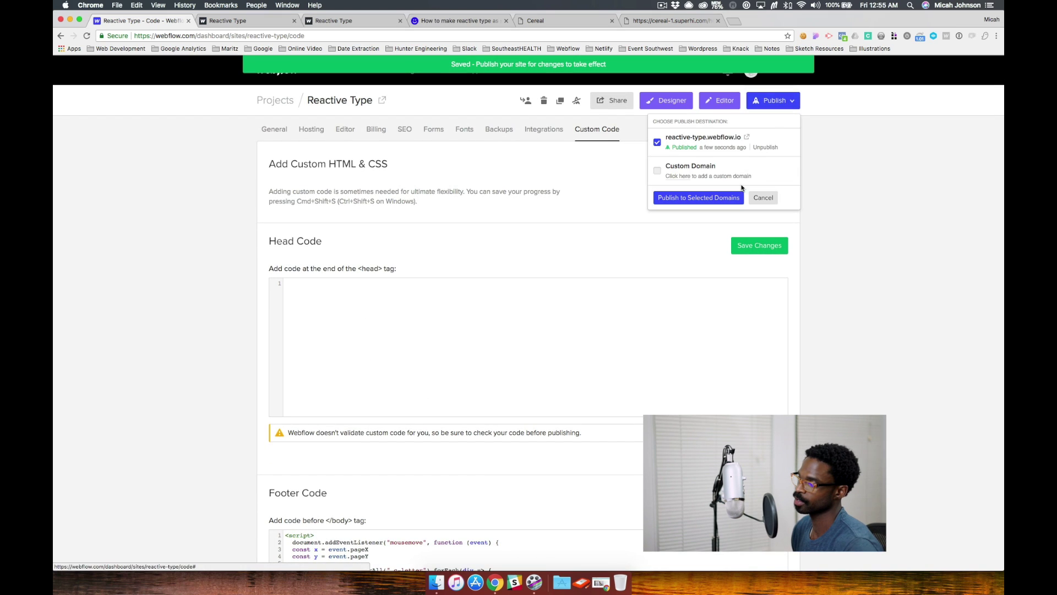
pyautogui.click(724, 197)
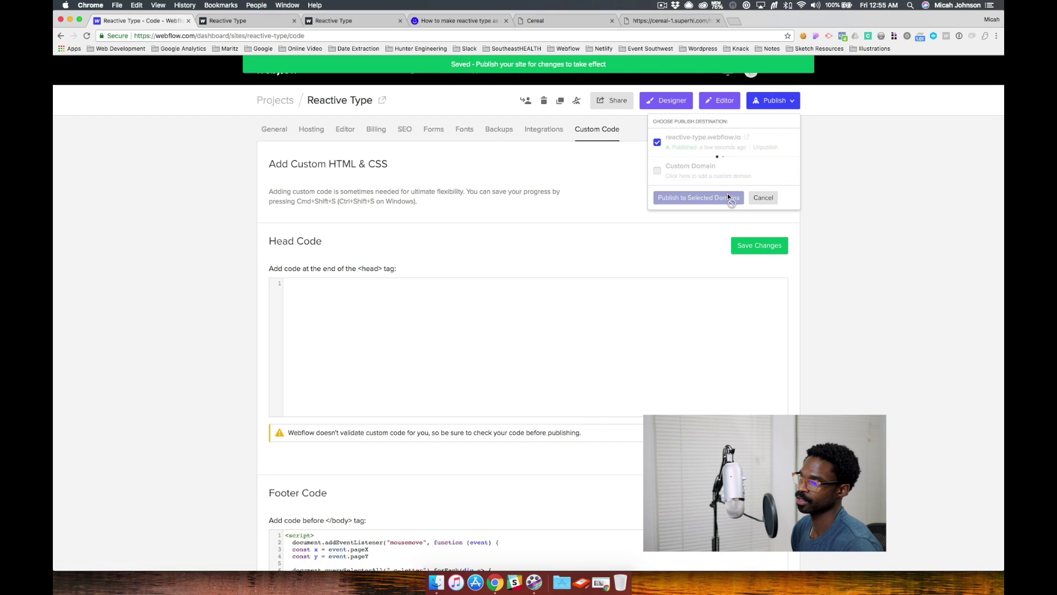
pyautogui.click(261, 21)
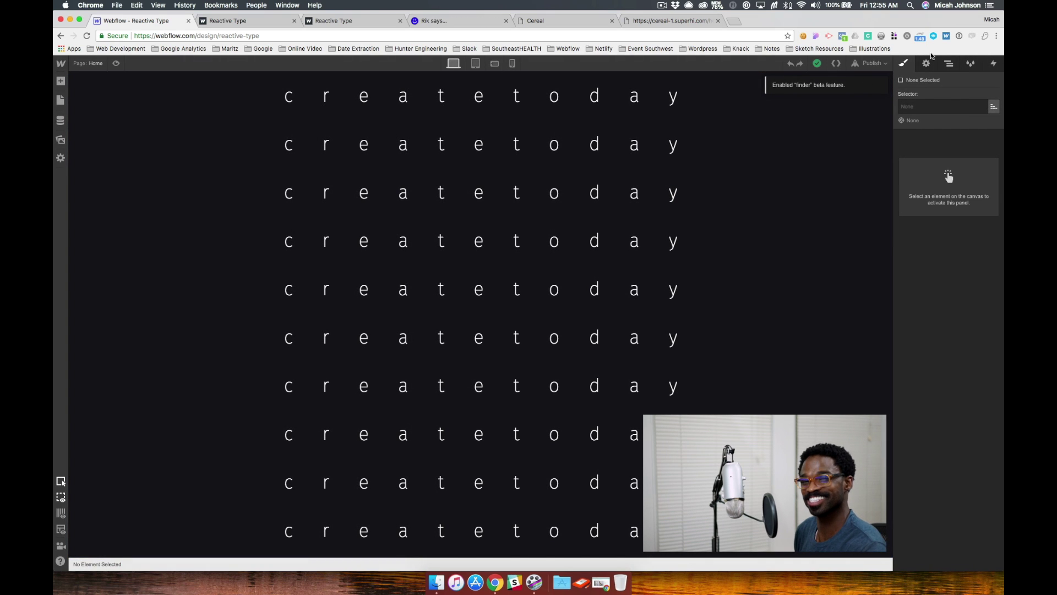
# - In the Navigator, expand l-container and select its first c-letter element
pyautogui.click(948, 64)
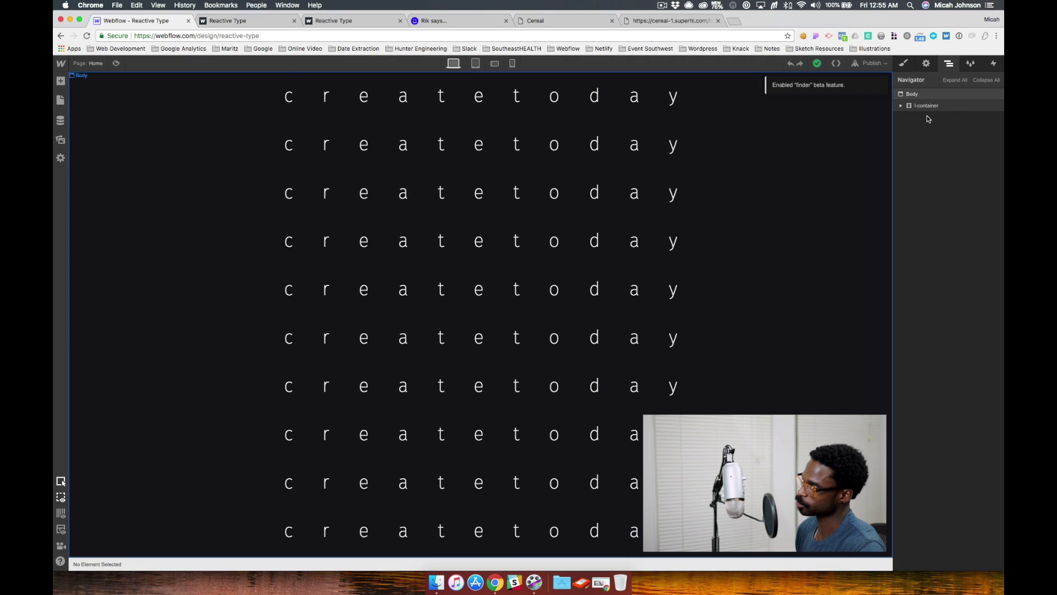
pyautogui.click(901, 105)
pyautogui.click(925, 119)
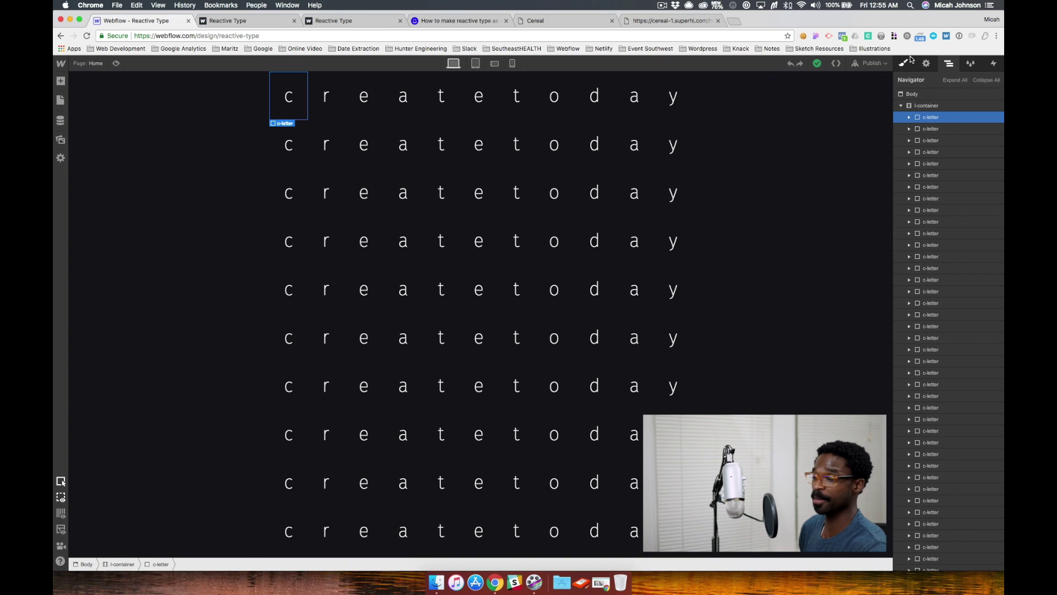